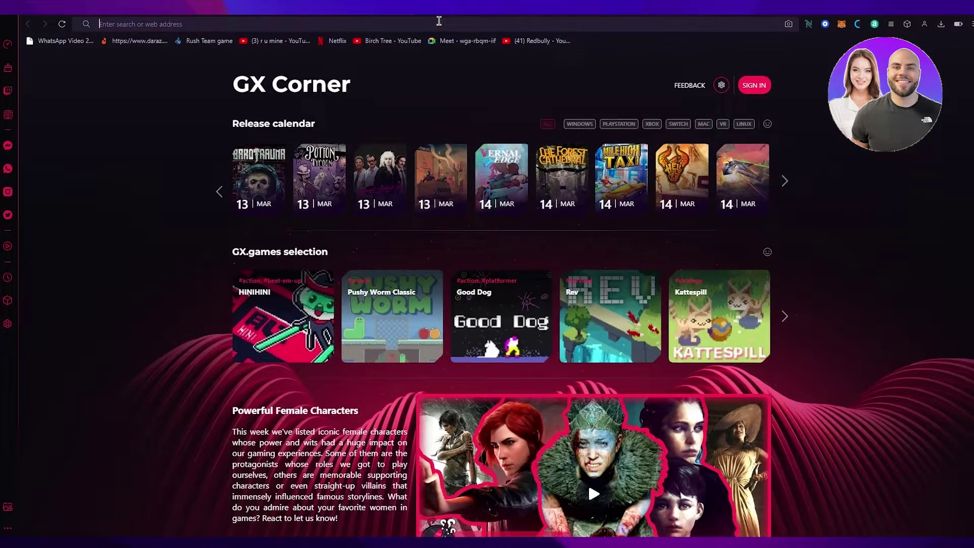
Search Google for 'fiverr', correcting the misspelled query
left_click(445, 21)
type("fove")
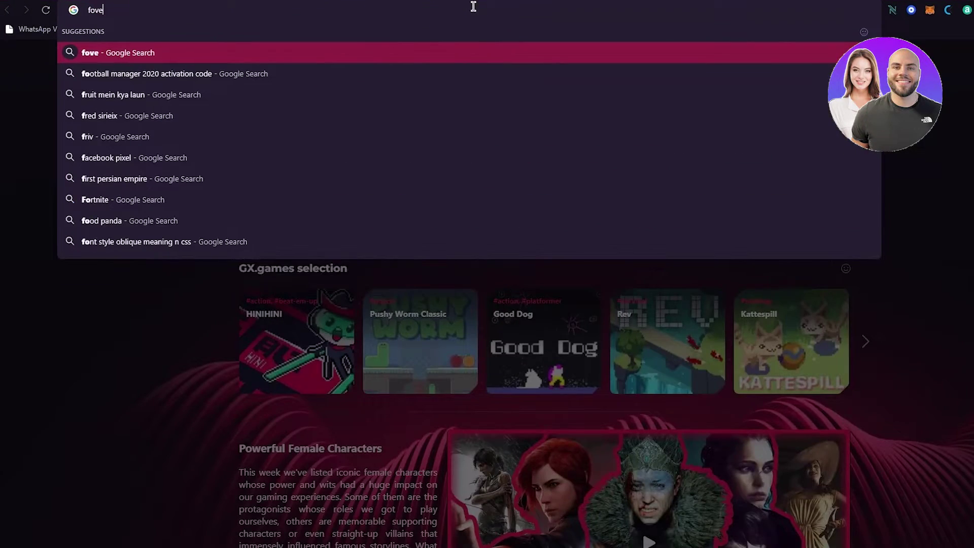
key("BackSpace")
key("BackSpace")
key("BackSpace")
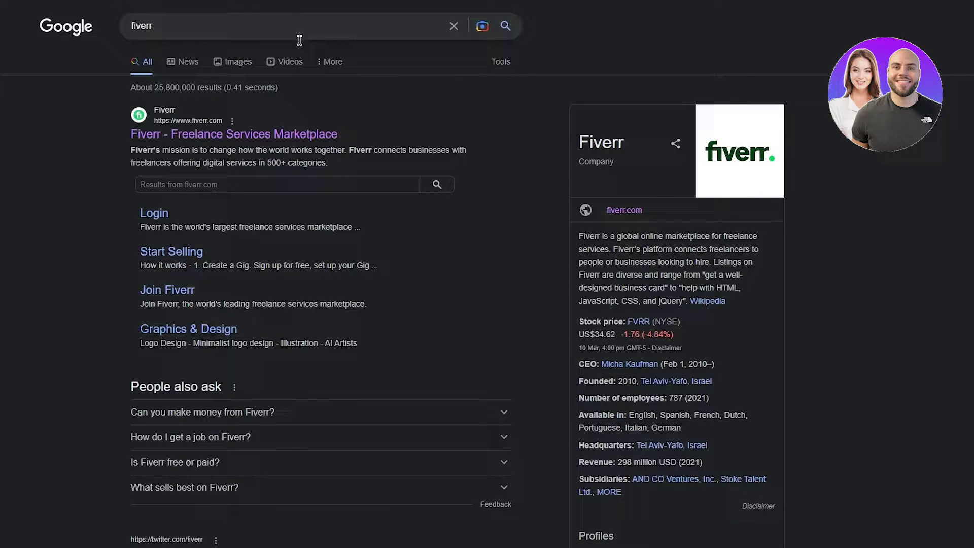
left_click(273, 135)
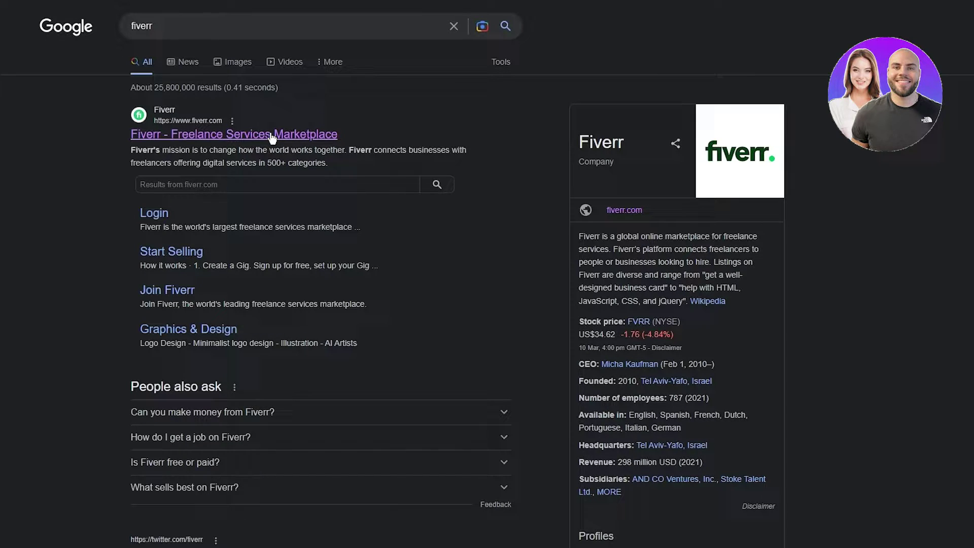
Go to the Fiverr site from the results and browse the Popular professional services carousel
left_click(272, 136)
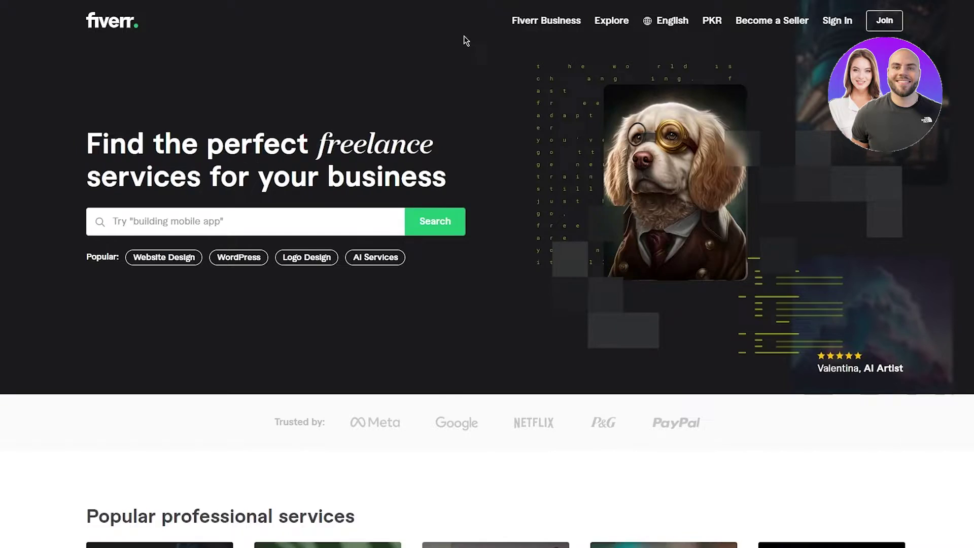
scroll(464, 40, "down", 6)
scroll(464, 39, "down", 6)
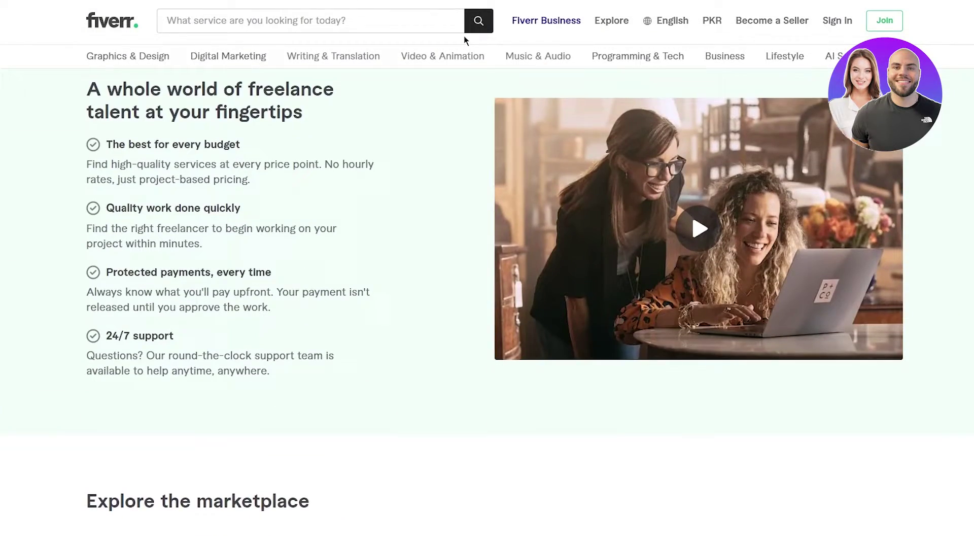
scroll(464, 40, "up", 10)
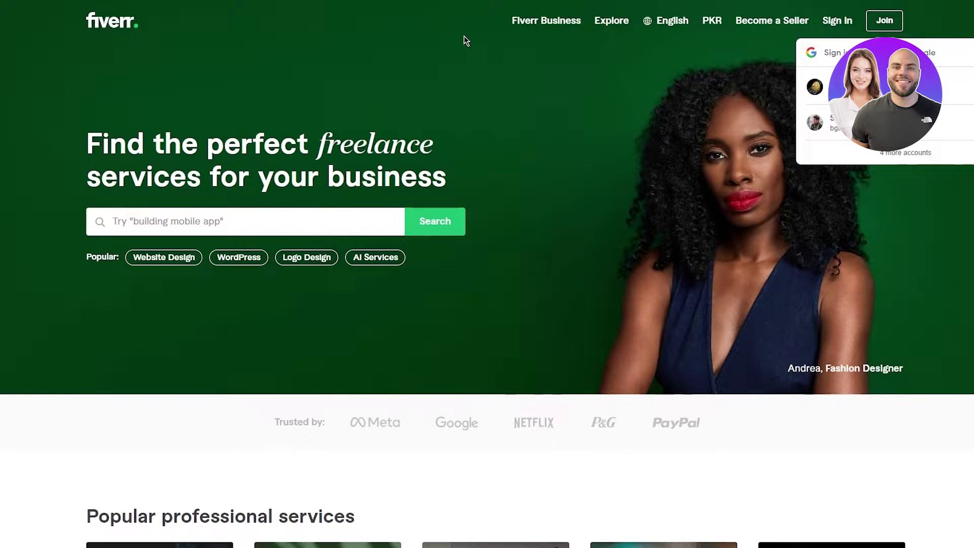
scroll(466, 41, "down", 6)
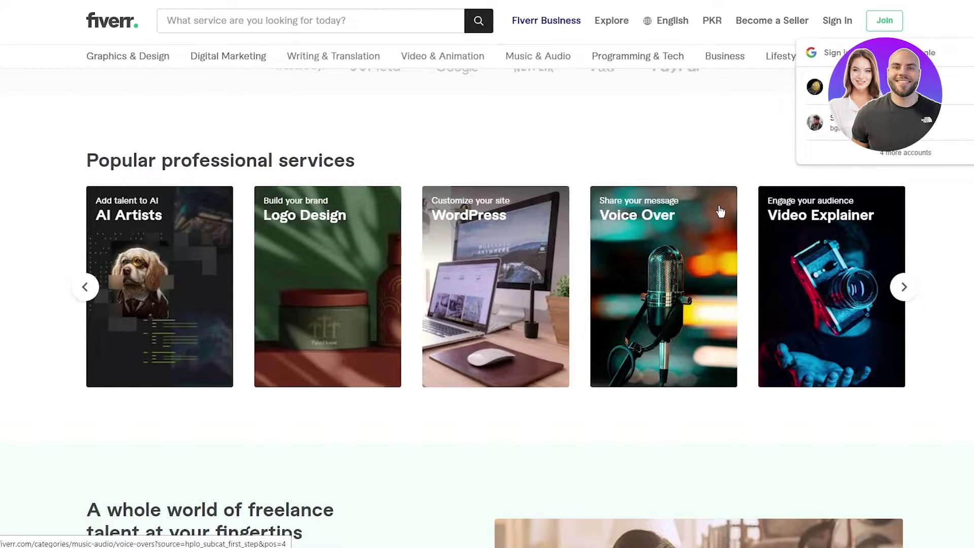
left_click(904, 286)
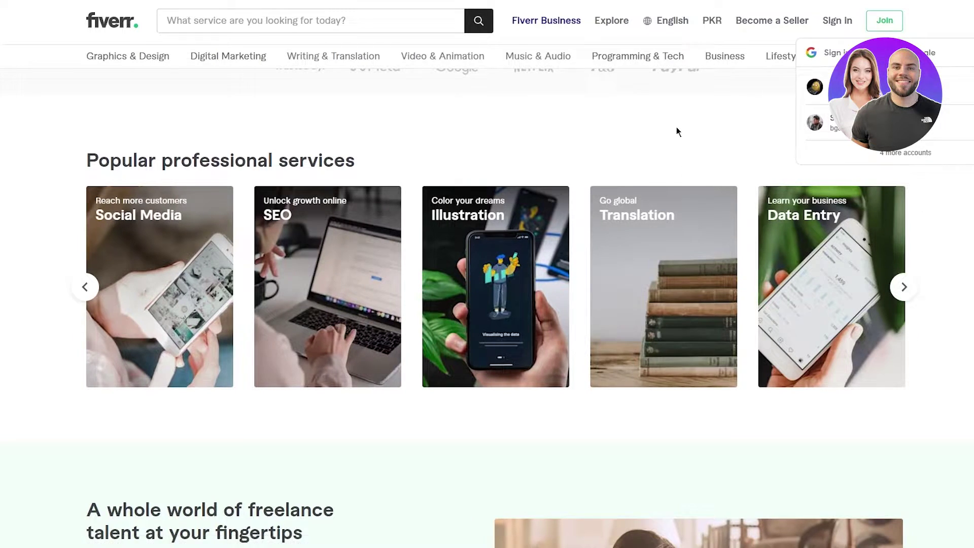
scroll(677, 127, "up", 5)
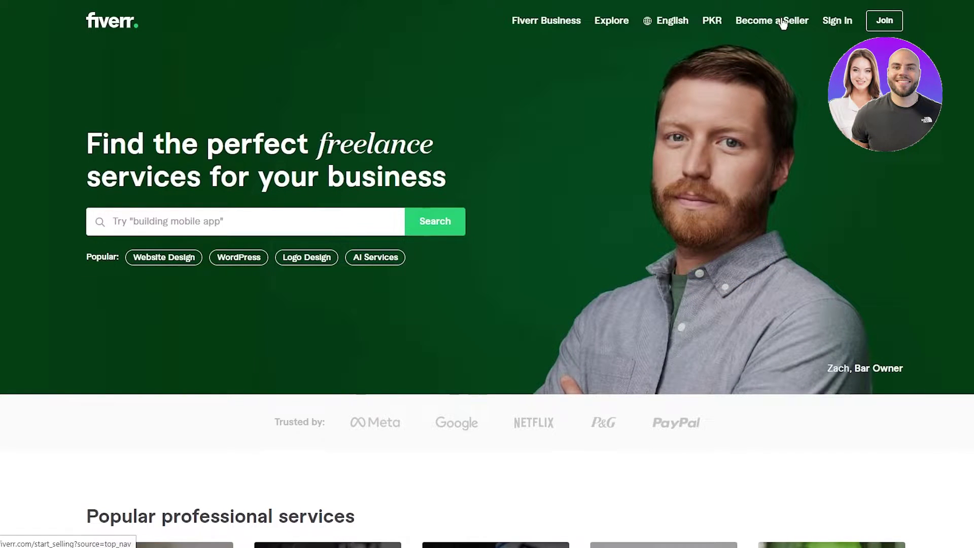
Scroll through the 'Work Your Way' seller page to review how selling on Fiverr works
scroll(638, 141, "down", 15)
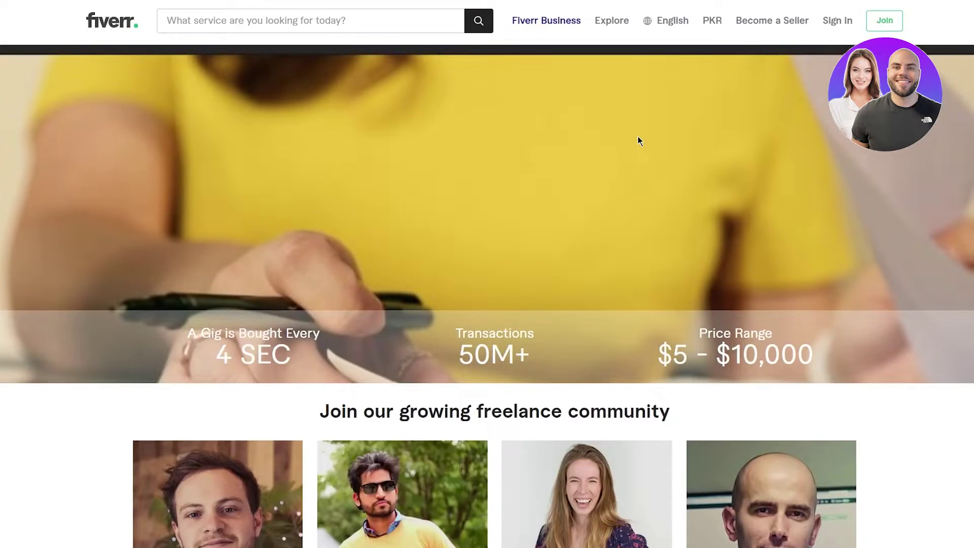
scroll(638, 141, "down", 5)
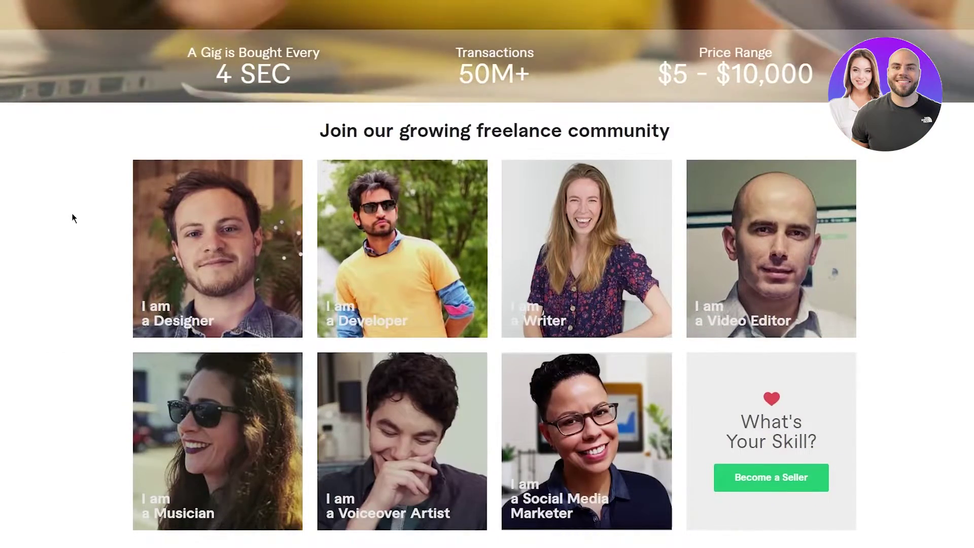
scroll(73, 218, "up", 5)
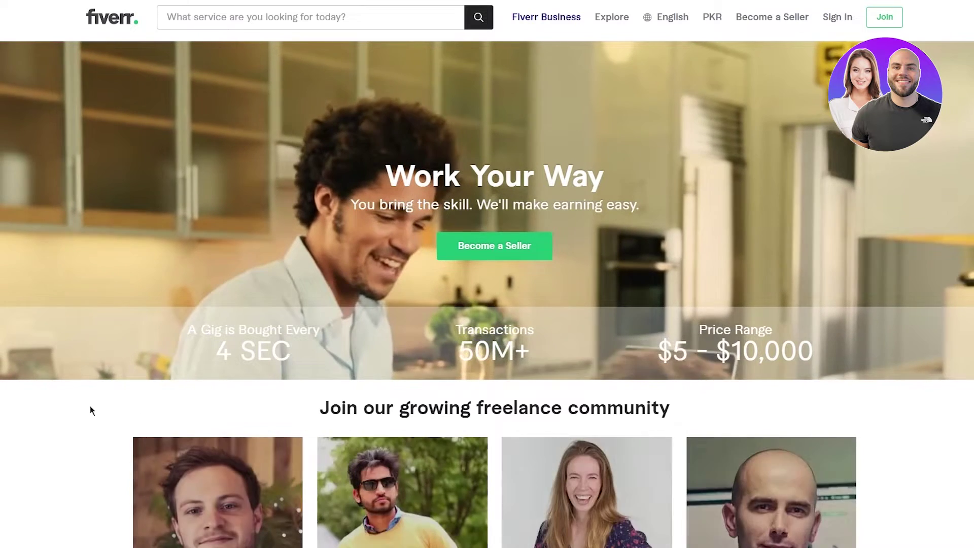
scroll(89, 410, "down", 10)
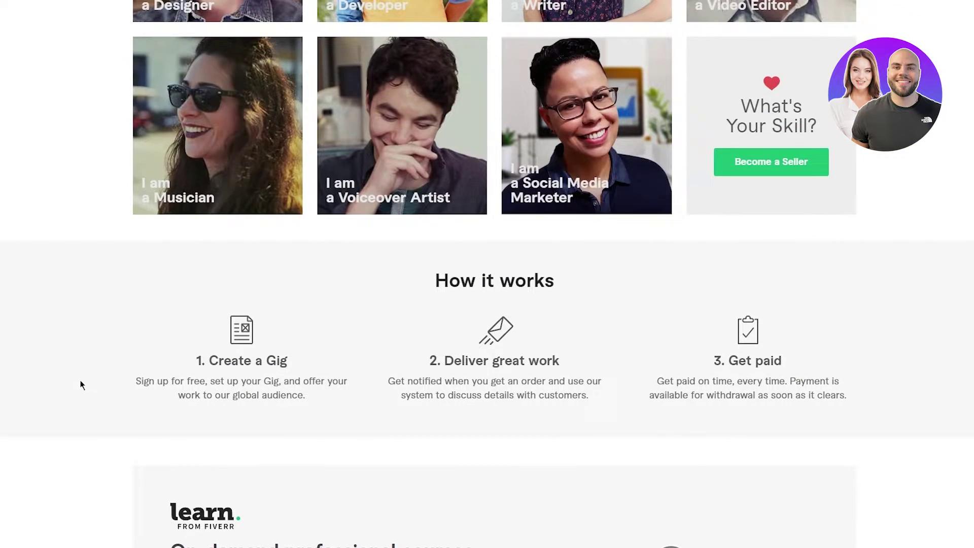
scroll(81, 385, "down", 3)
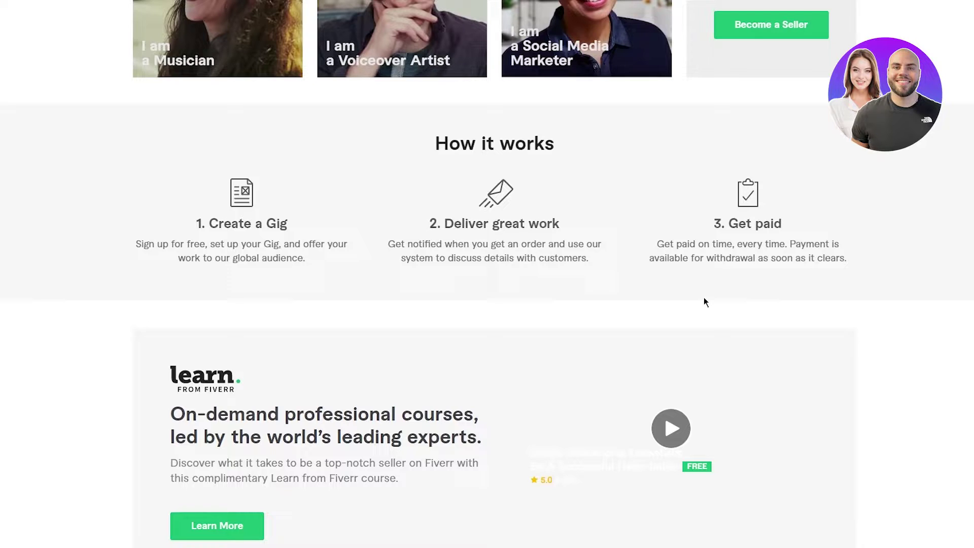
scroll(704, 302, "down", 15)
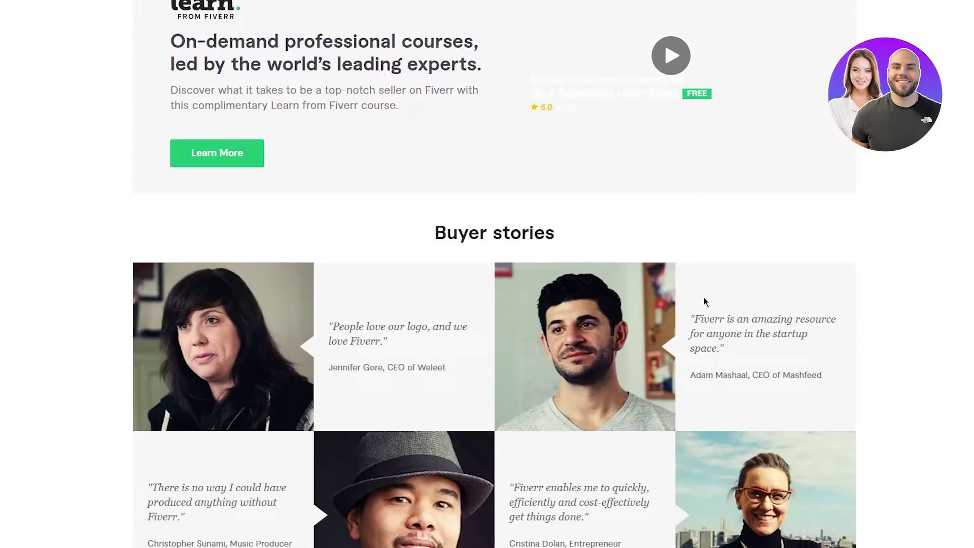
scroll(952, 289, "up", 13)
scroll(952, 287, "up", 10)
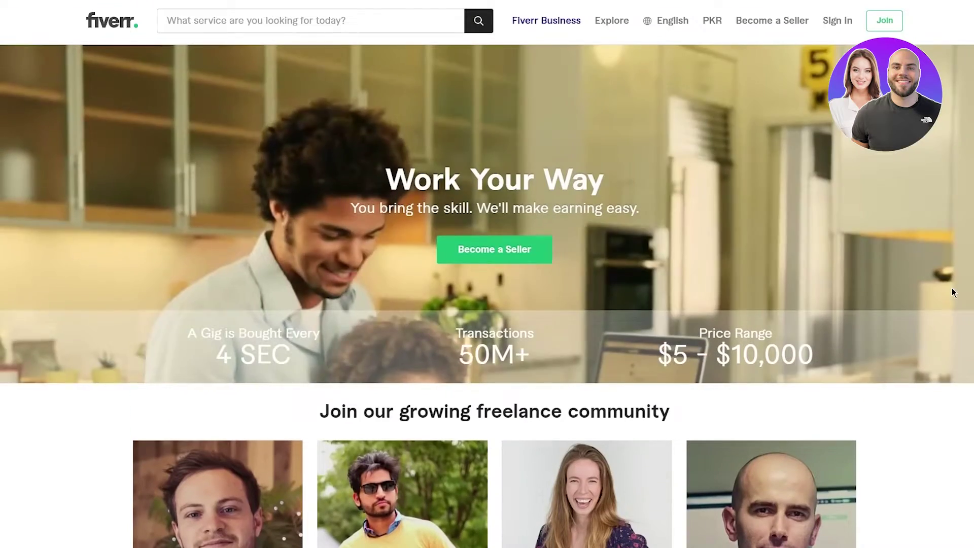
scroll(952, 292, "down", 8)
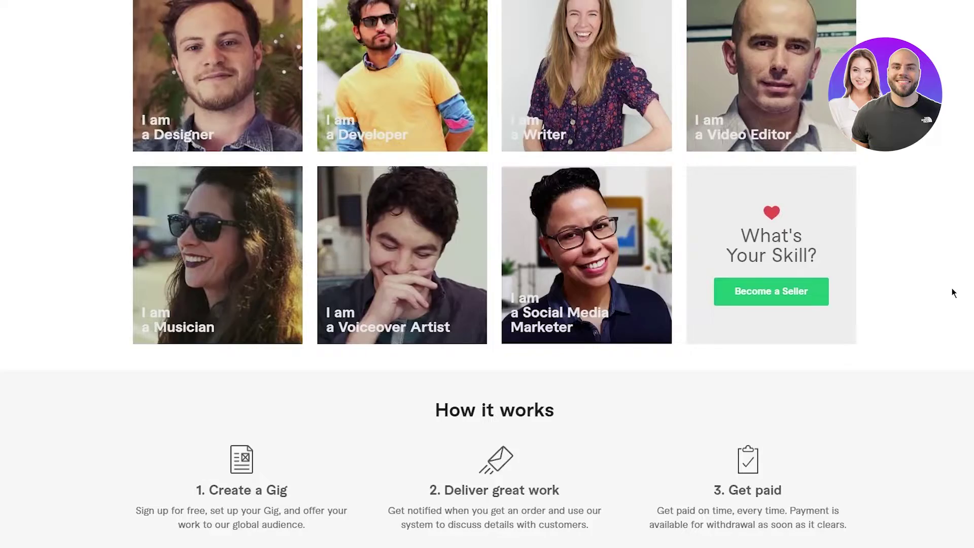
scroll(952, 288, "up", 8)
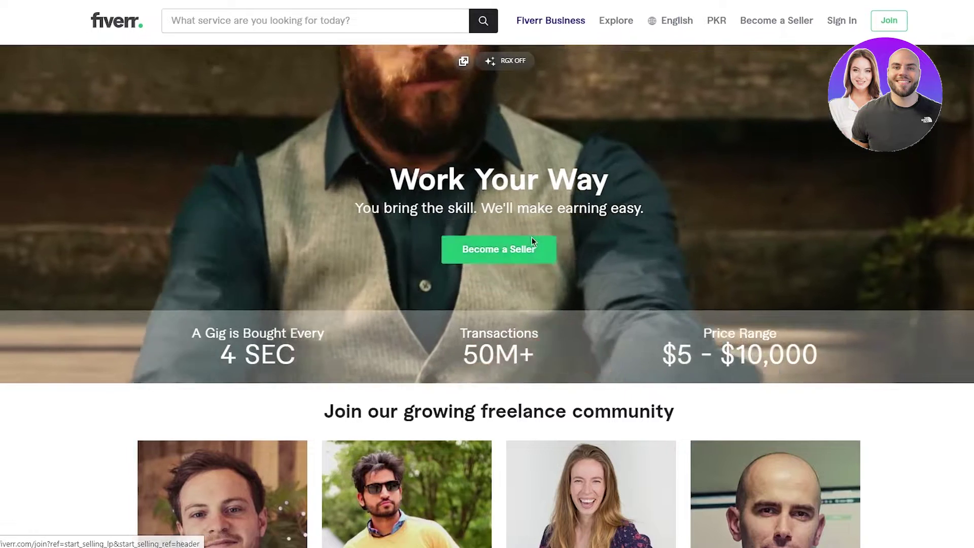
Start the Join Fiverr sign-up, then enter 'temp' to reach temp-mail.org
left_click(532, 239)
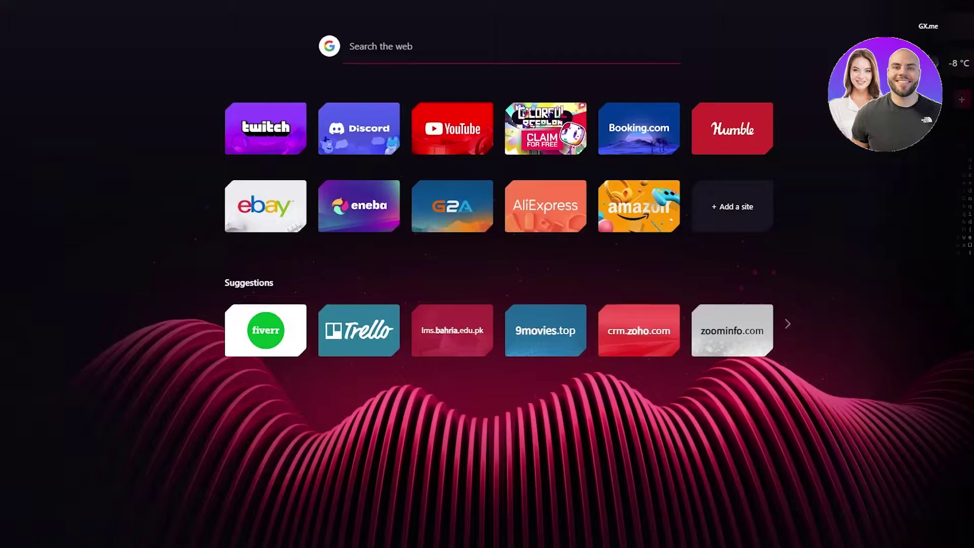
type("temp")
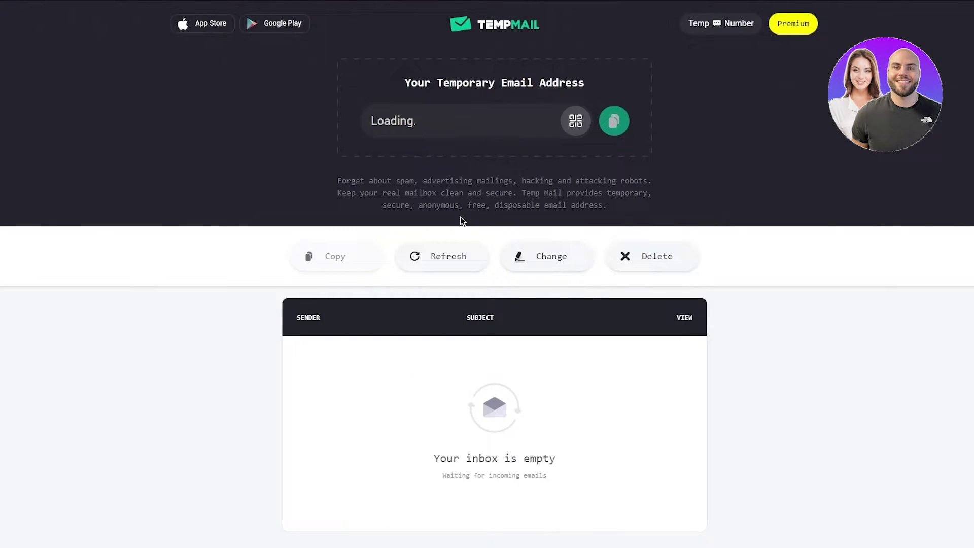
Copy the disposable e-mail address generated by Temp Mail
left_click(615, 123)
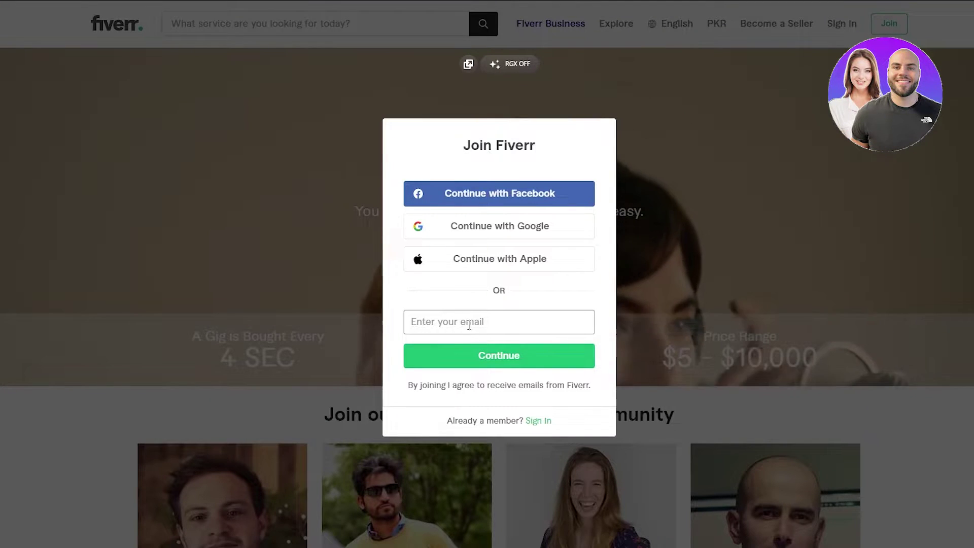
Paste the temporary e-mail into sign-up, continue, and fill the username from the saved suggestion
left_click(469, 324)
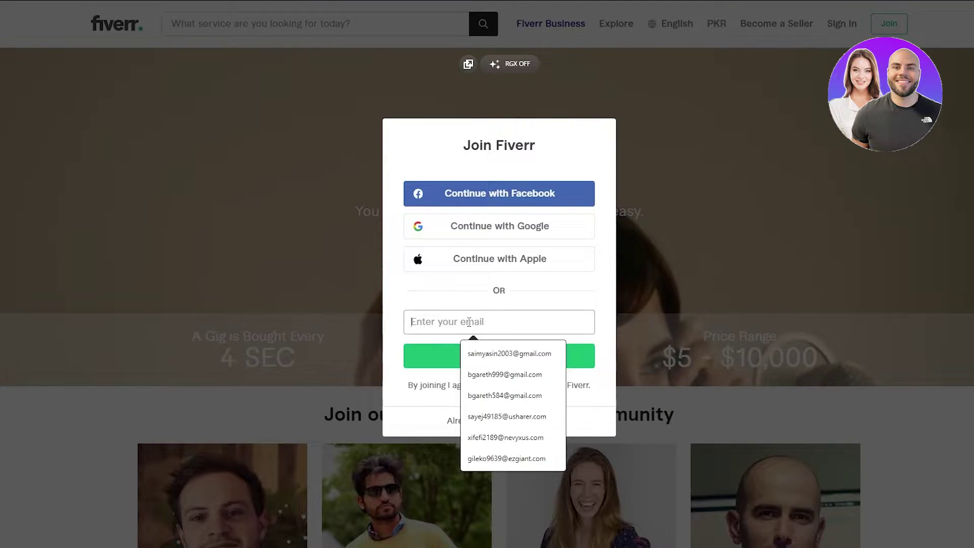
key("ctrl+v")
left_click(442, 354)
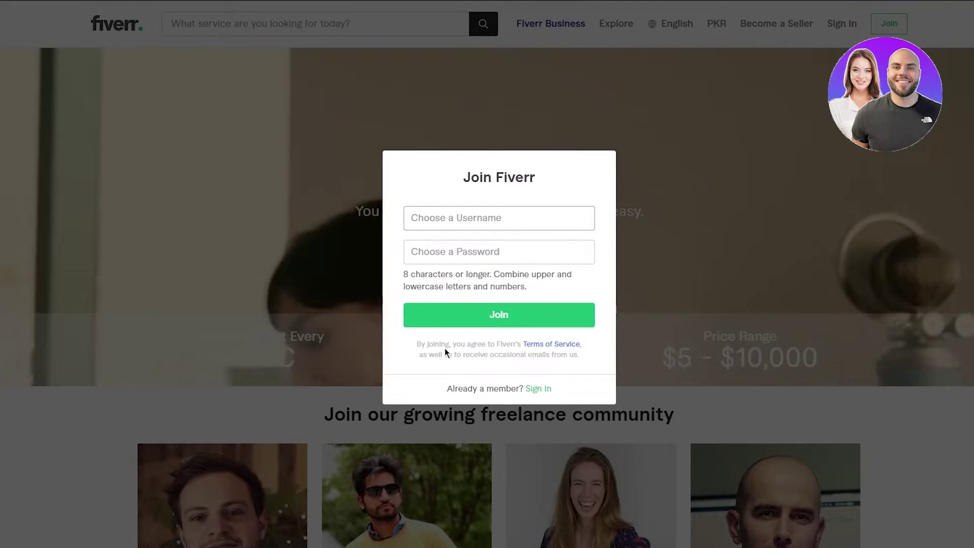
left_click(443, 228)
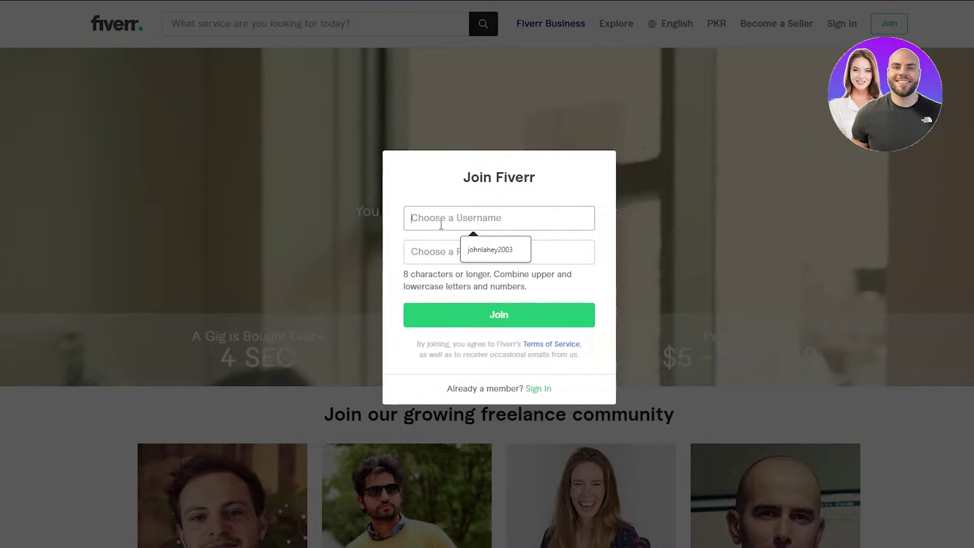
left_click(490, 249)
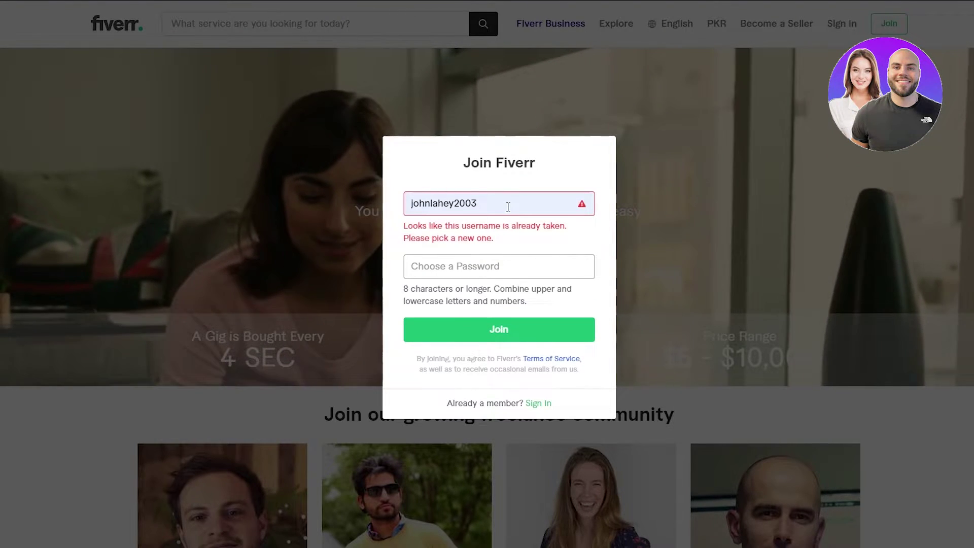
Change the username's last digit to 4, enter the account password, and join
left_click(510, 203)
key("BackSpace")
type("4")
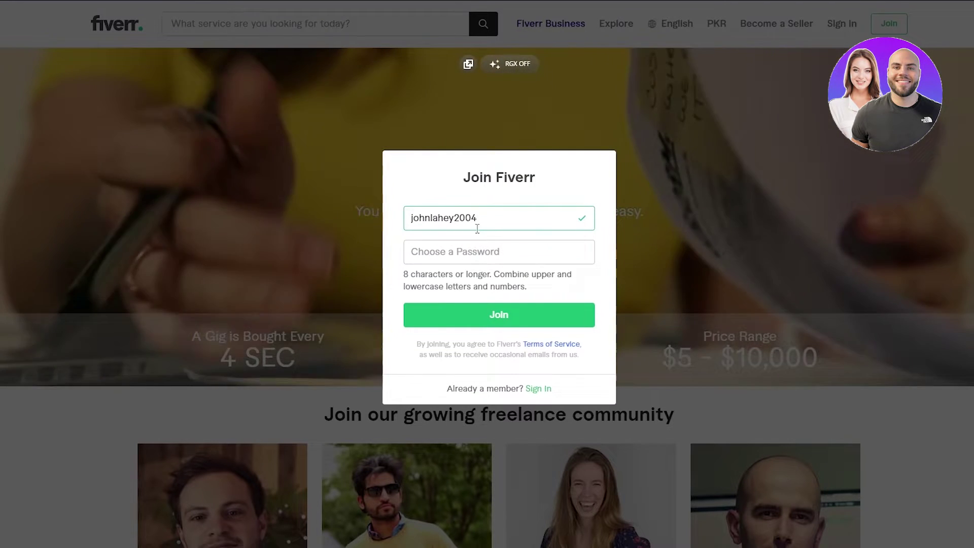
left_click(461, 245)
type("•••••")
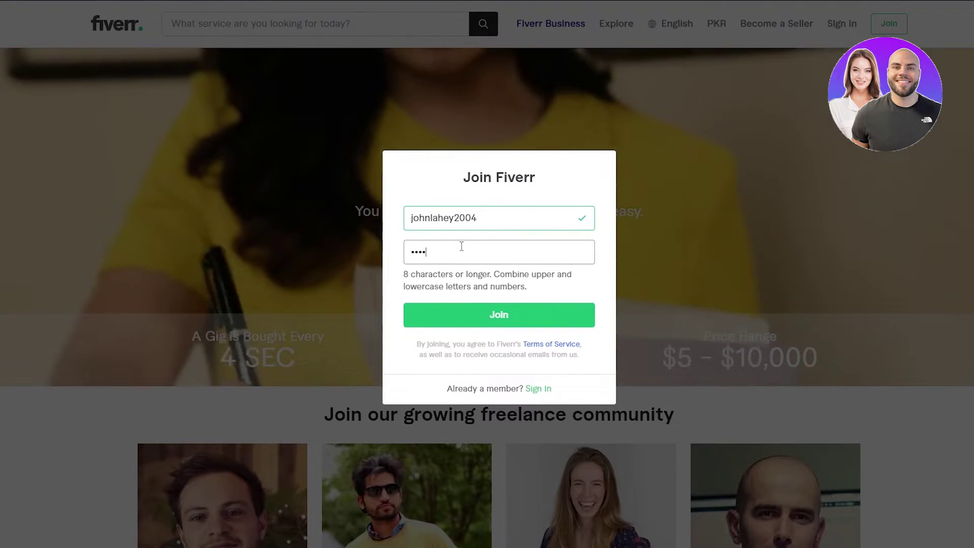
type("••••")
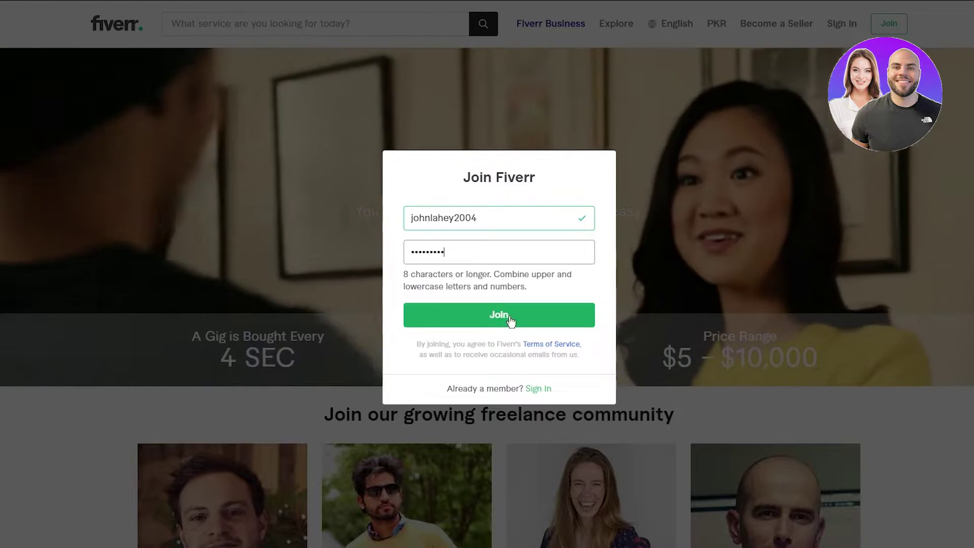
left_click(510, 317)
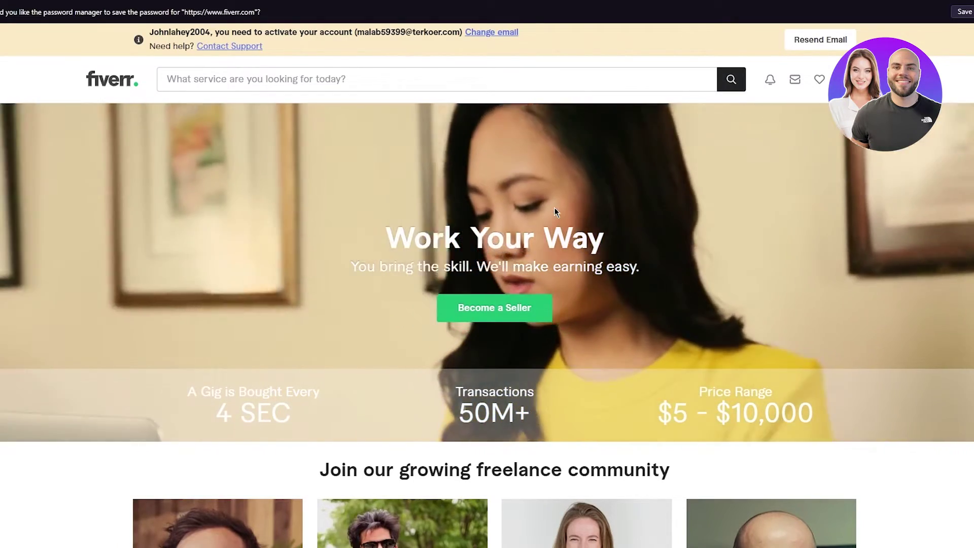
scroll(555, 209, "down", 10)
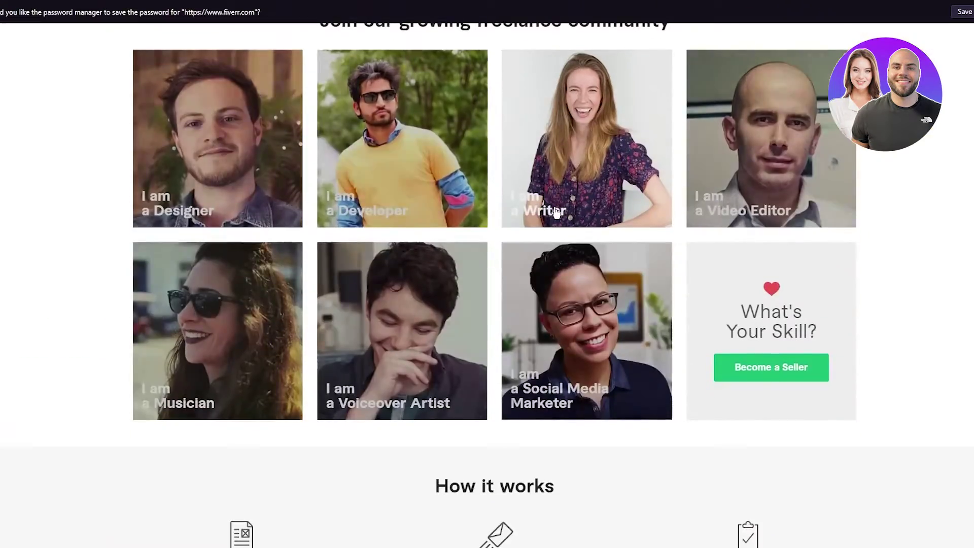
scroll(102, 220, "down", 13)
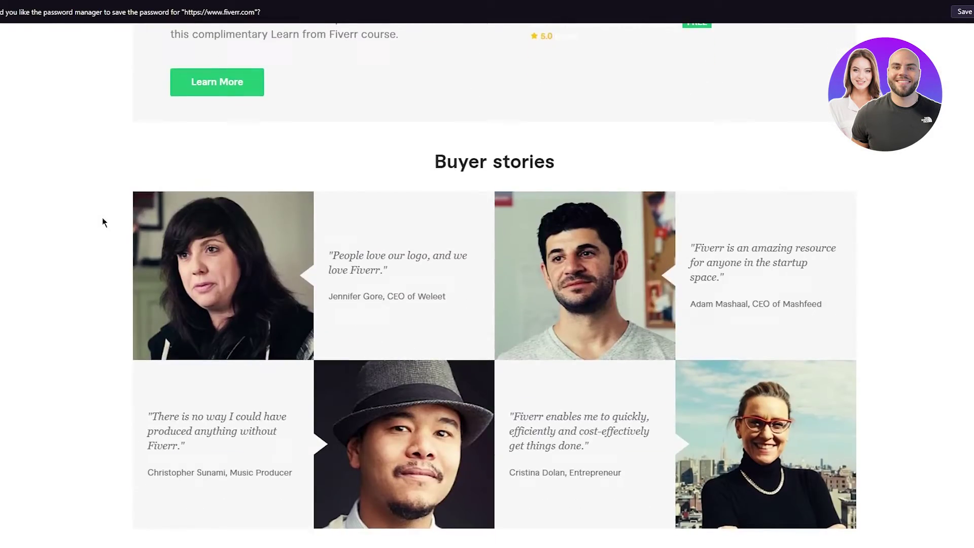
scroll(102, 220, "up", 20)
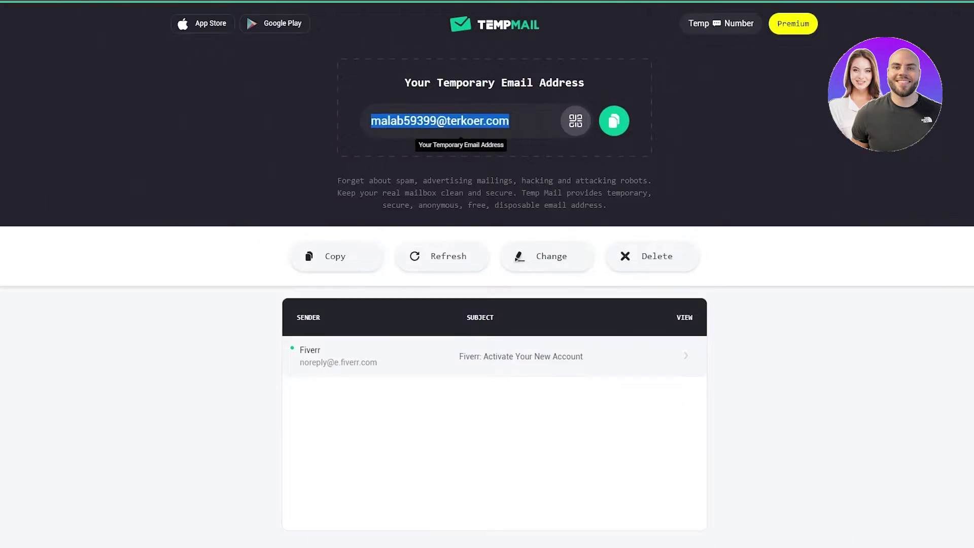
Open the 'Fiverr: Activate Your New Account' email in TempMail
left_click(442, 368)
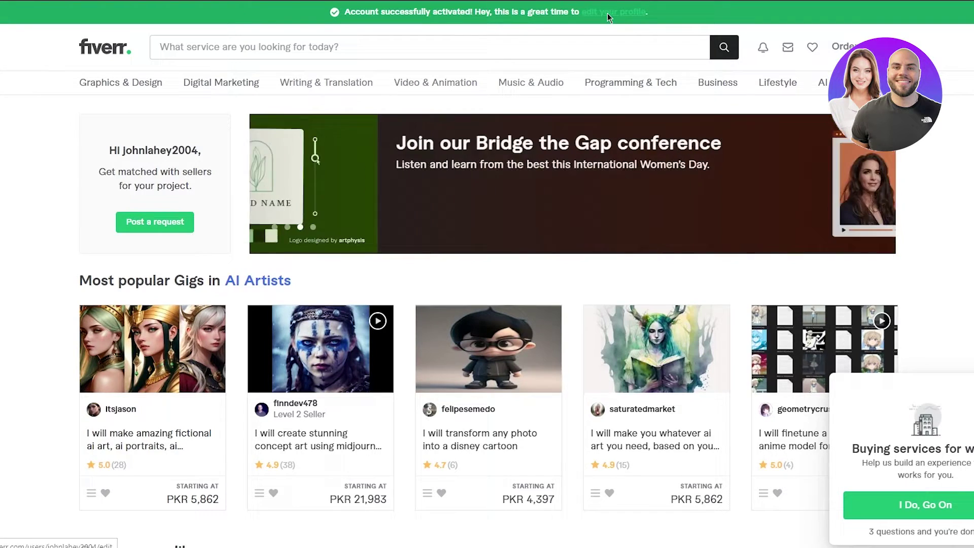
Go to the profile settings, look through them, and choose to become a seller
left_click(608, 15)
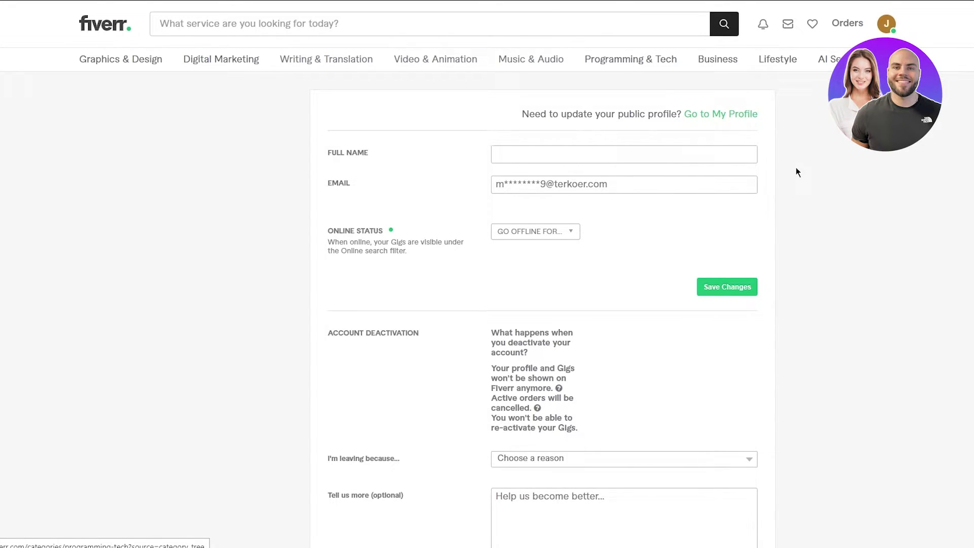
left_click(624, 155)
scroll(763, 281, "down", 5)
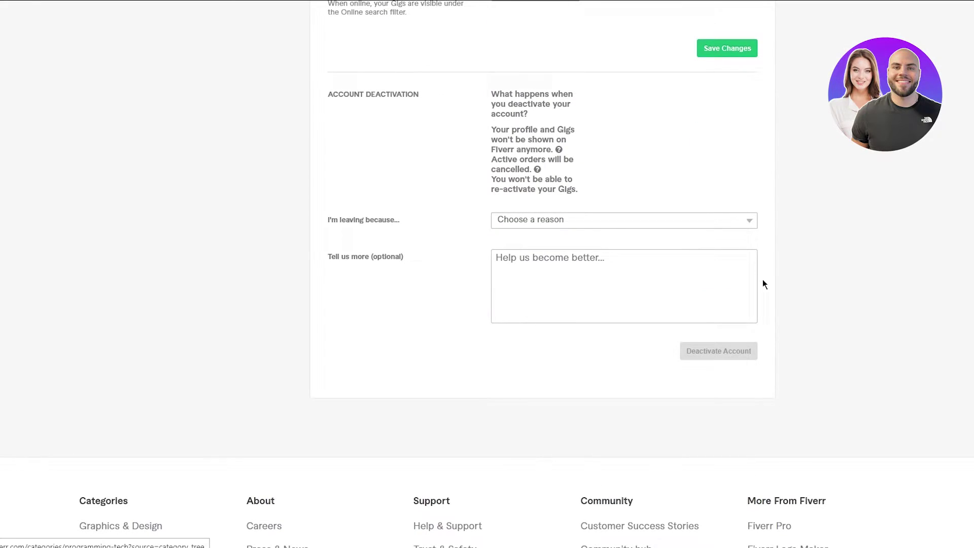
scroll(764, 283, "down", 1)
scroll(638, 176, "up", 6)
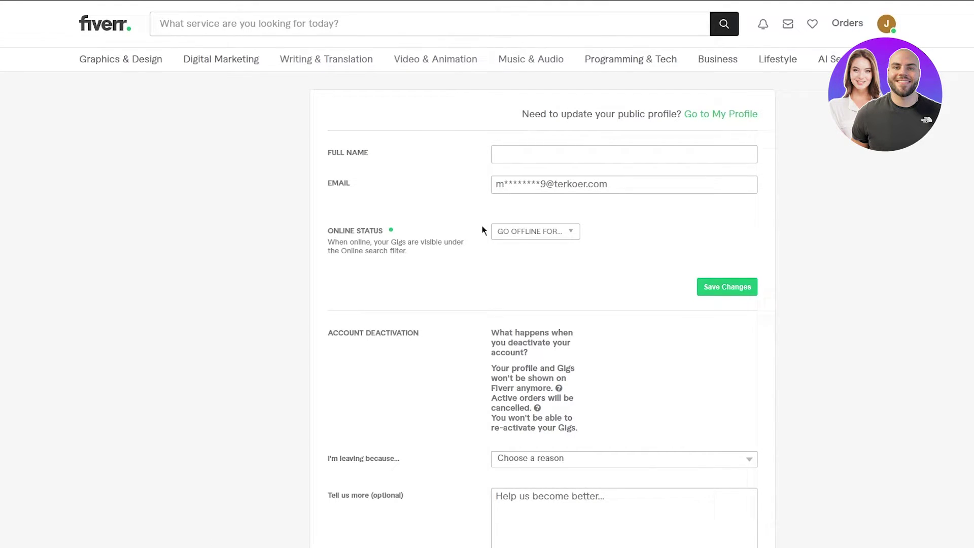
scroll(482, 227, "down", 1)
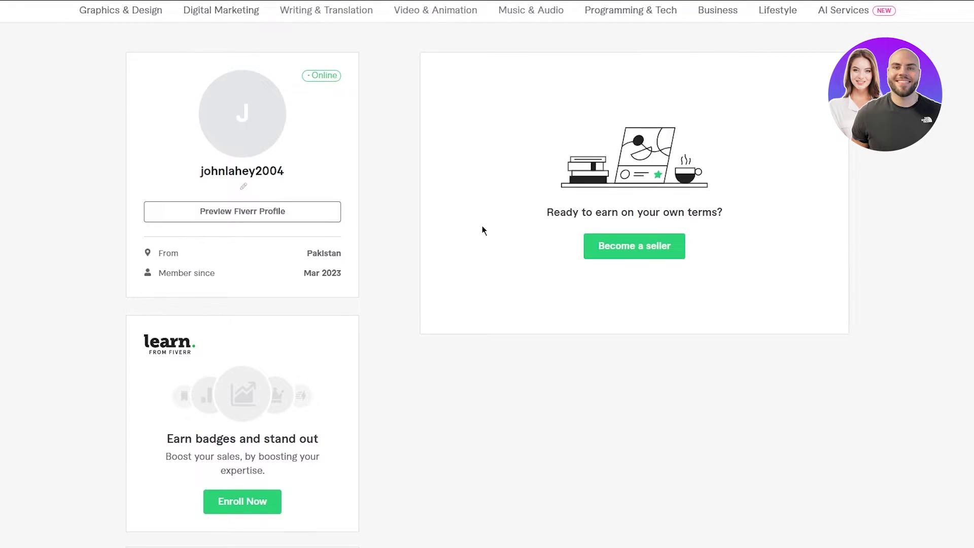
scroll(481, 226, "down", 9)
scroll(482, 226, "up", 10)
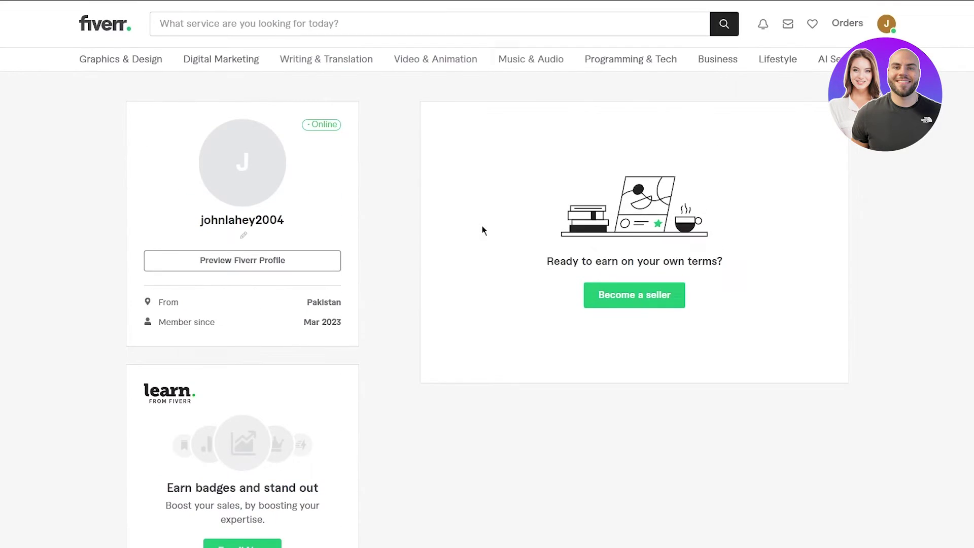
left_click(609, 294)
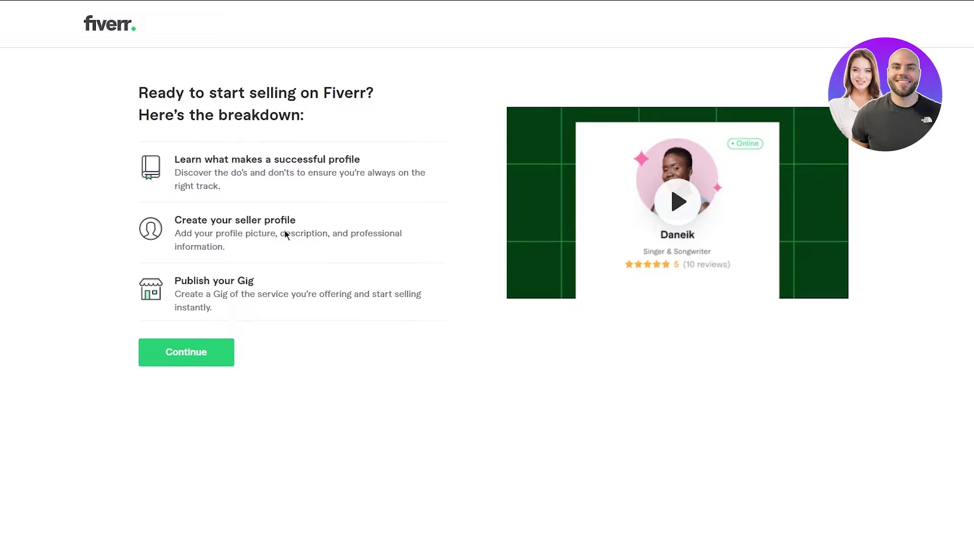
Continue past the profile and verification tips pages until the Personal Info form appears
left_click(208, 358)
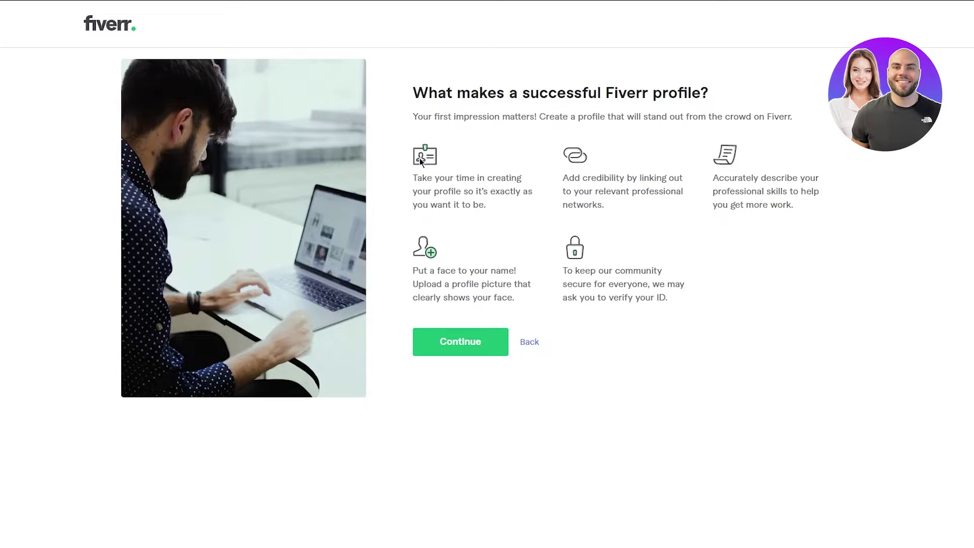
left_click_drag(417, 162, 593, 236)
left_click(425, 178)
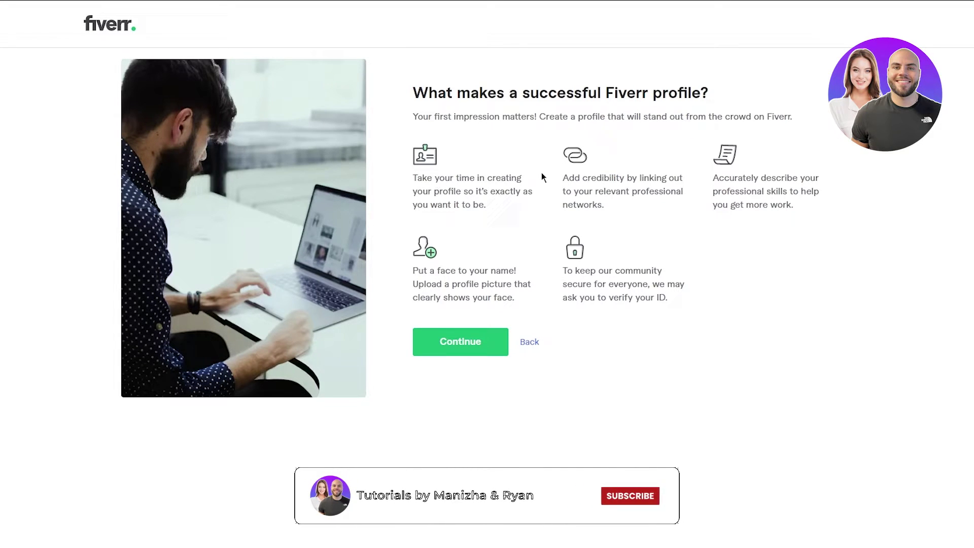
left_click_drag(540, 173, 606, 208)
left_click(694, 237)
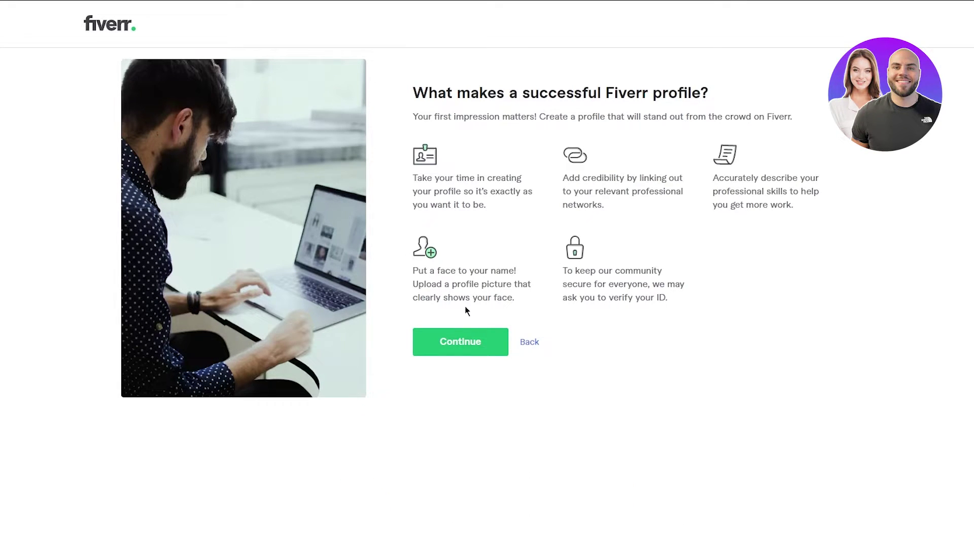
left_click(448, 344)
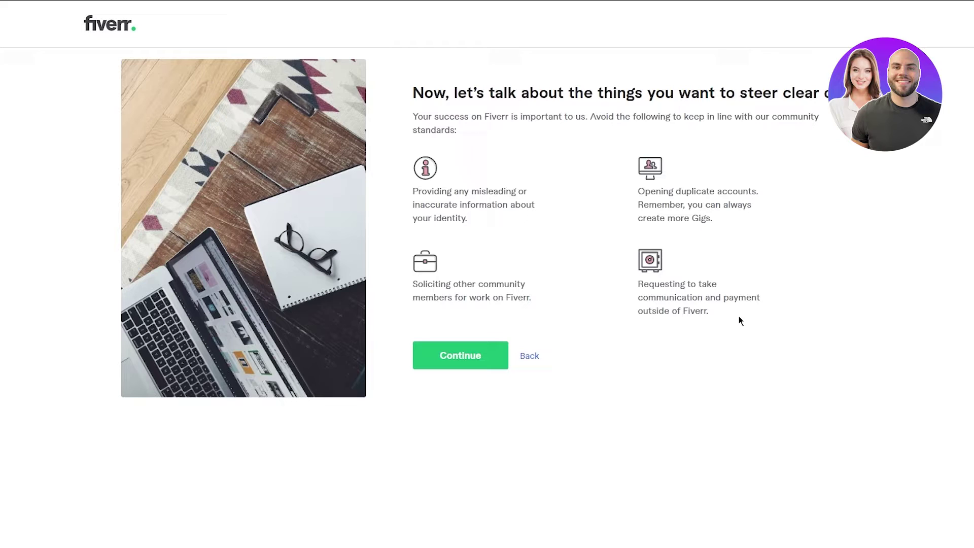
left_click(476, 356)
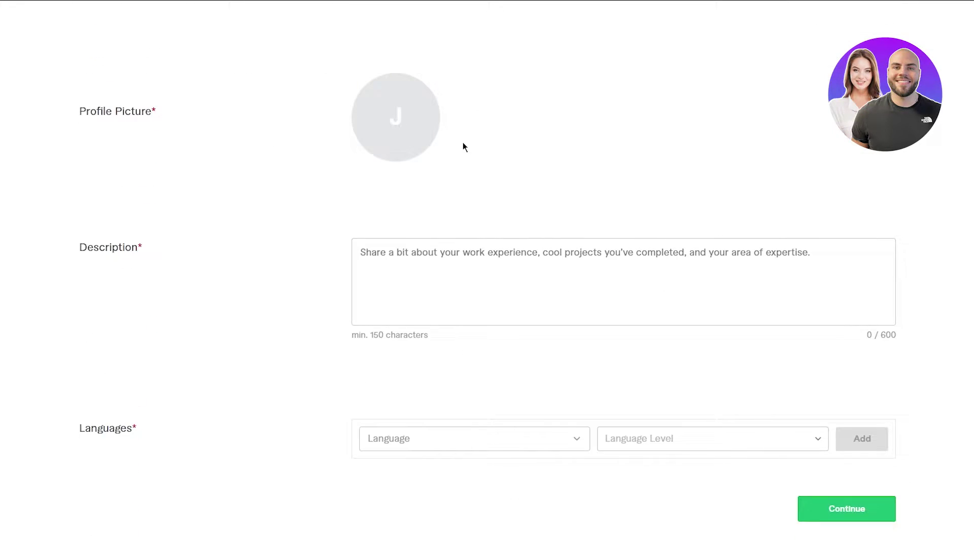
Enter 'asdasd' as both the first and last name
scroll(463, 147, "up", 5)
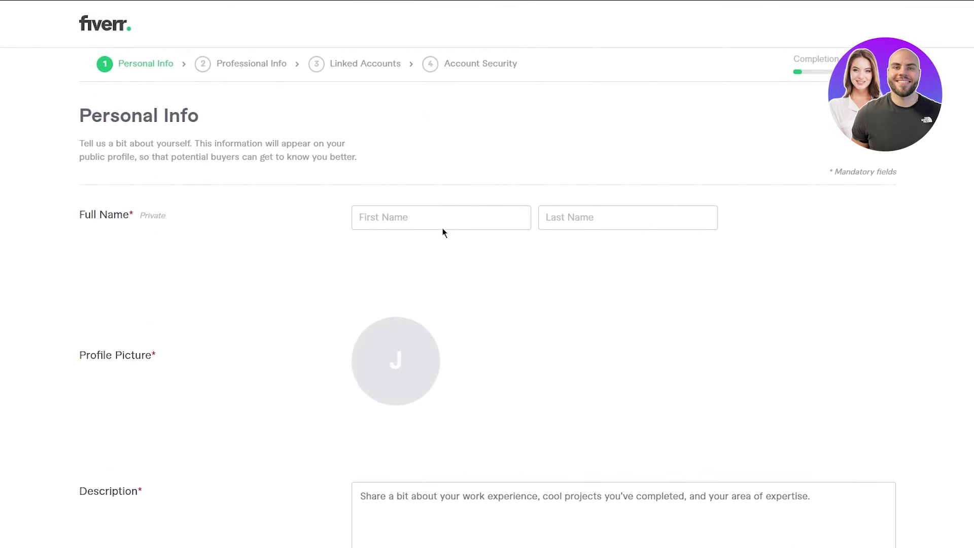
left_click(415, 217)
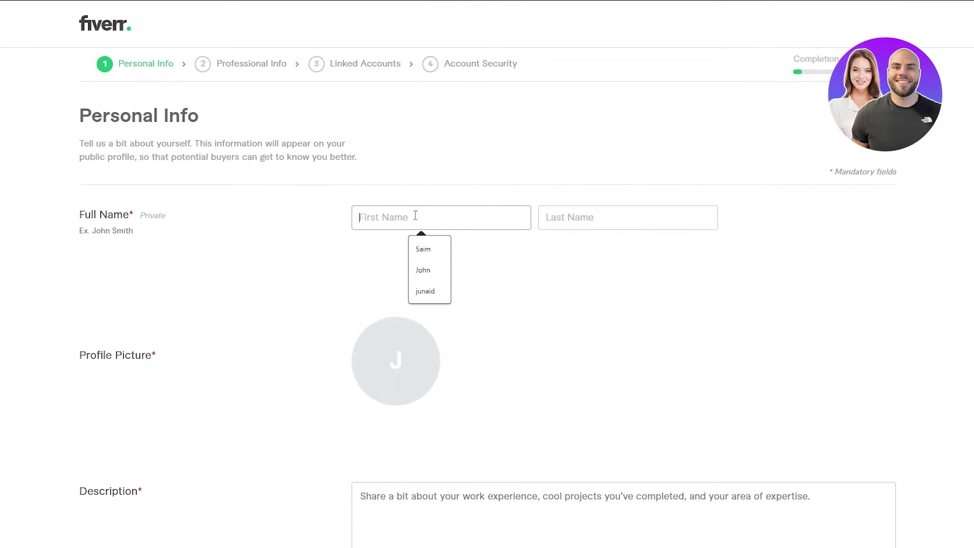
type("asdasd")
left_click(587, 218)
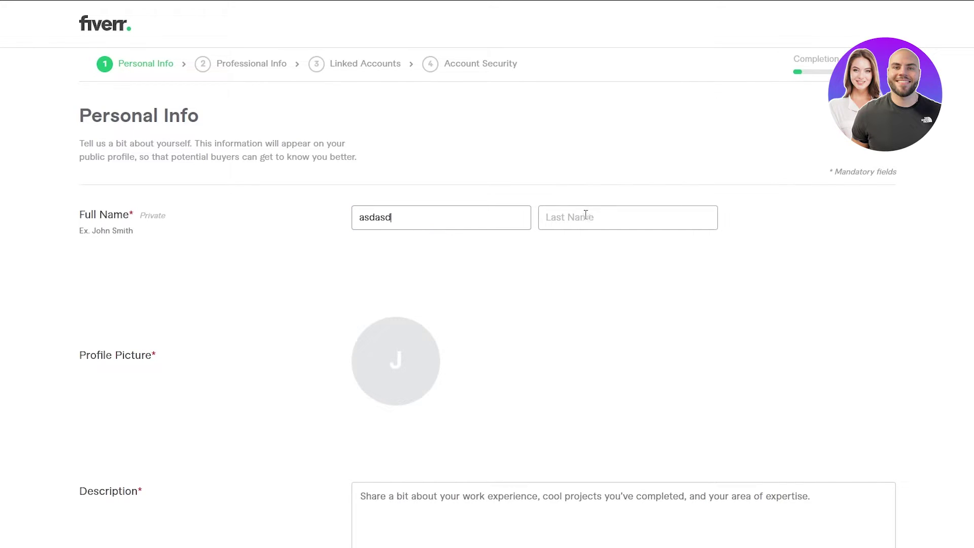
type("asdasd")
Upload the astronauts-at-a-table image as the profile picture
scroll(495, 333, "down", 3)
scroll(495, 333, "down", 2)
scroll(495, 333, "up", 4)
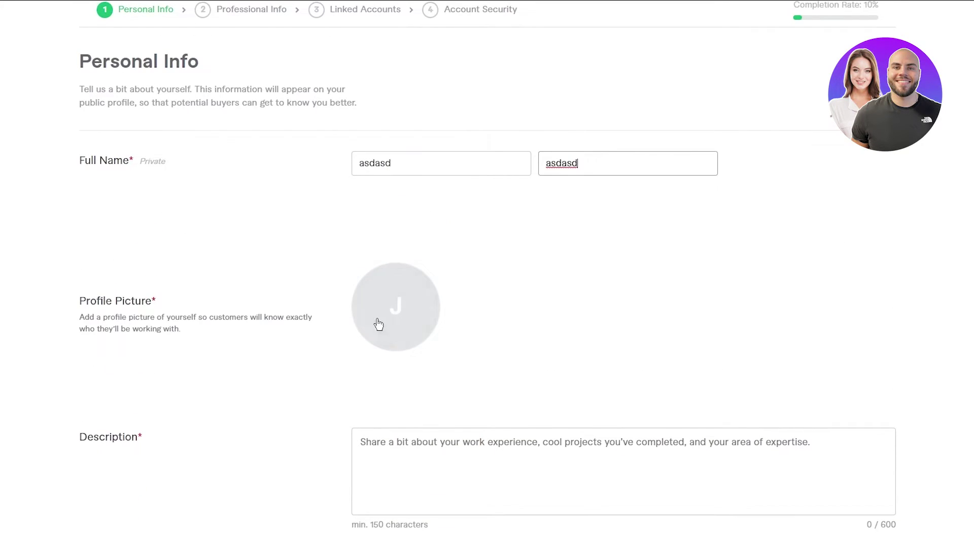
left_click(394, 318)
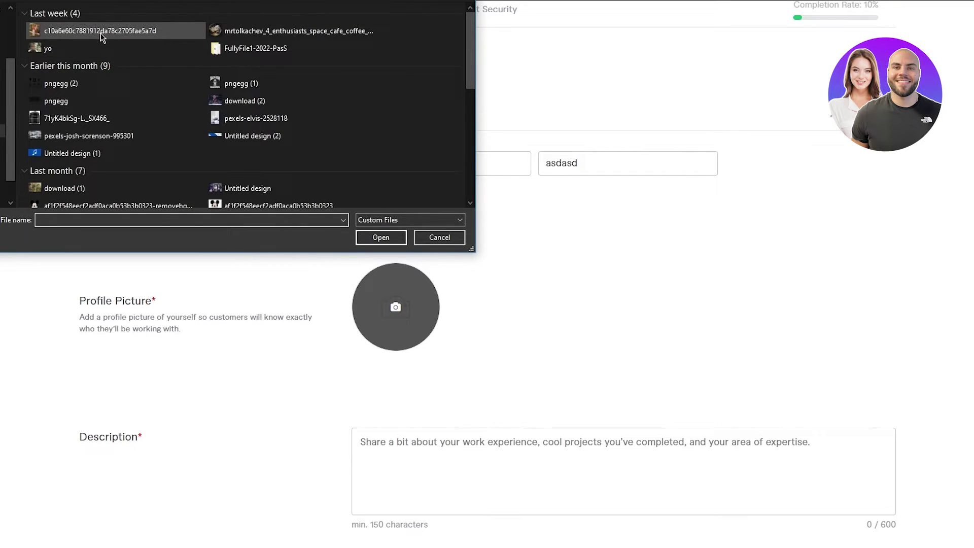
double_click(239, 29)
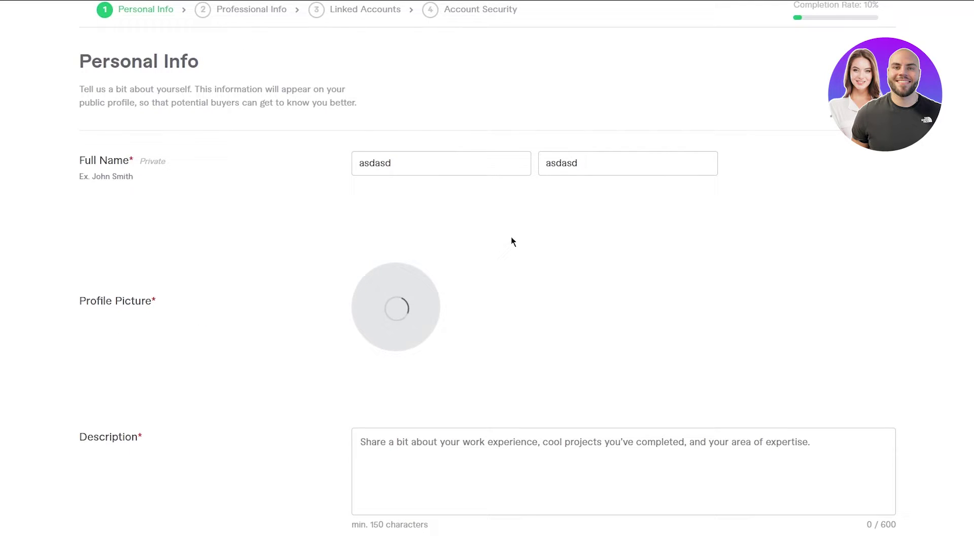
scroll(537, 382, "down", 3)
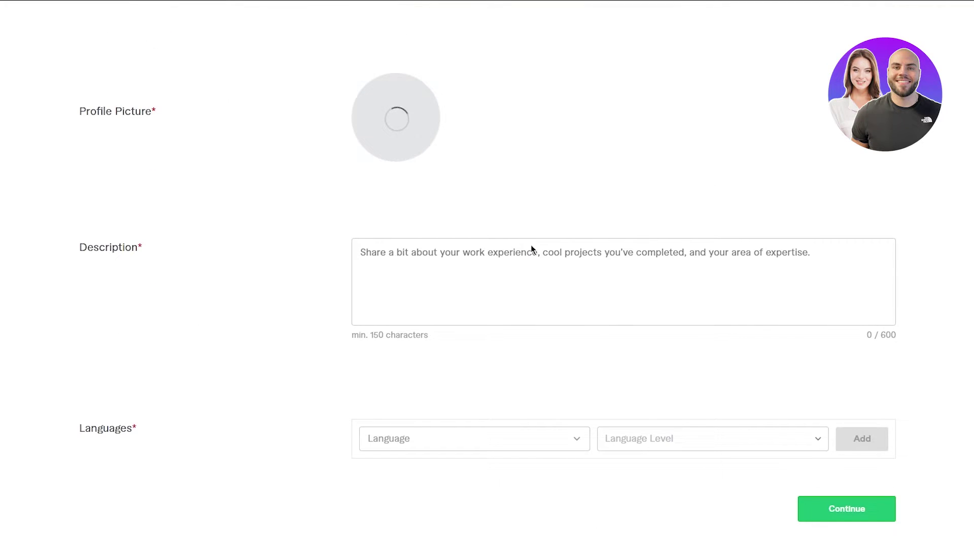
Finish the placeholder profile description and choose English in the Language dropdown
left_click(483, 272)
type("asdasdaishdoiash")
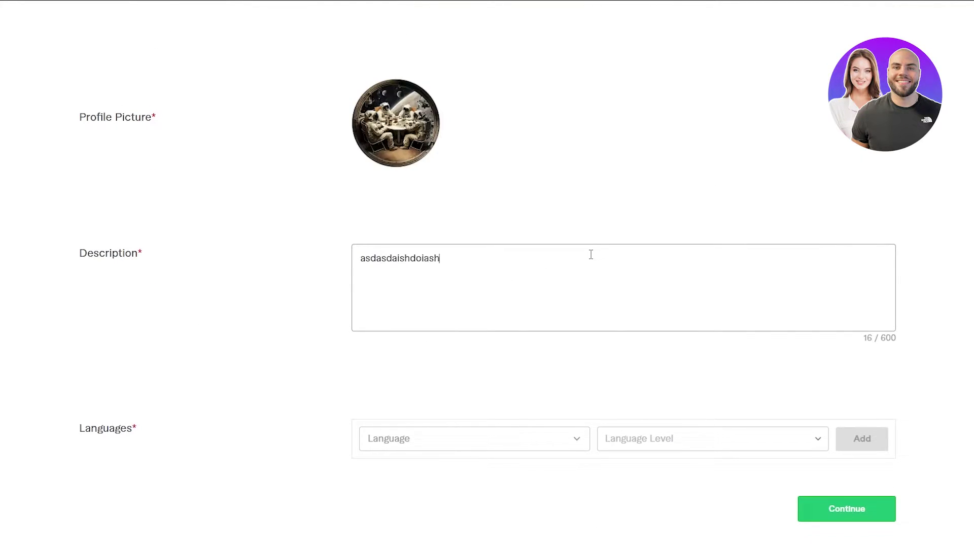
type("dioahsdiohoiashdoihdoihwoihasdklnas")
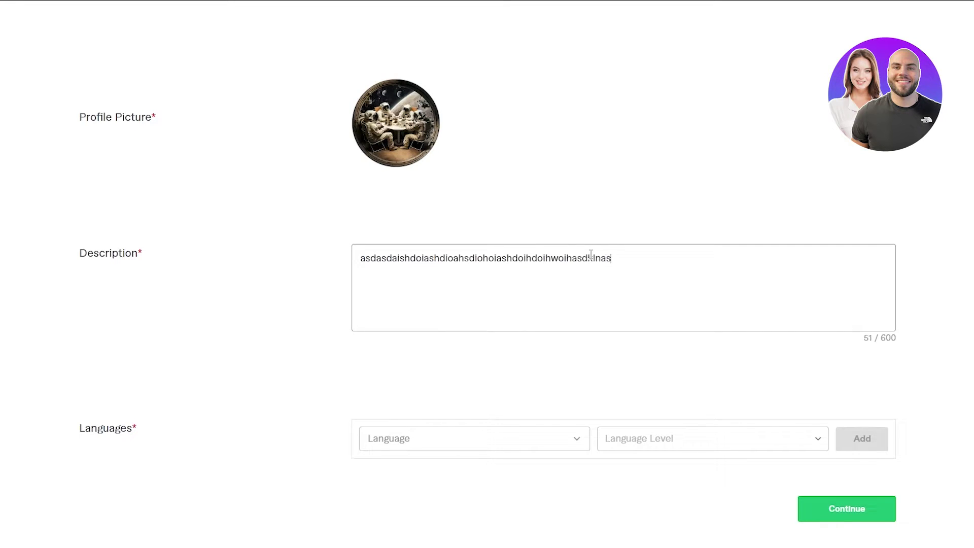
type("asdalsmdlasdklaskd asdk aslkd ")
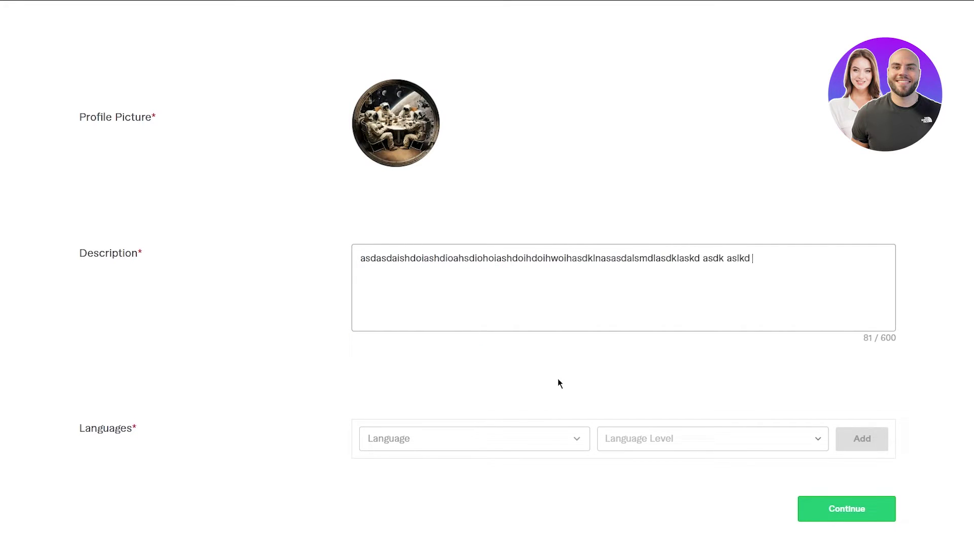
type("alks dakls dklas dlka slk dlaks dlka slkd alks dlak sdlka sdlk aslkd alksd asd")
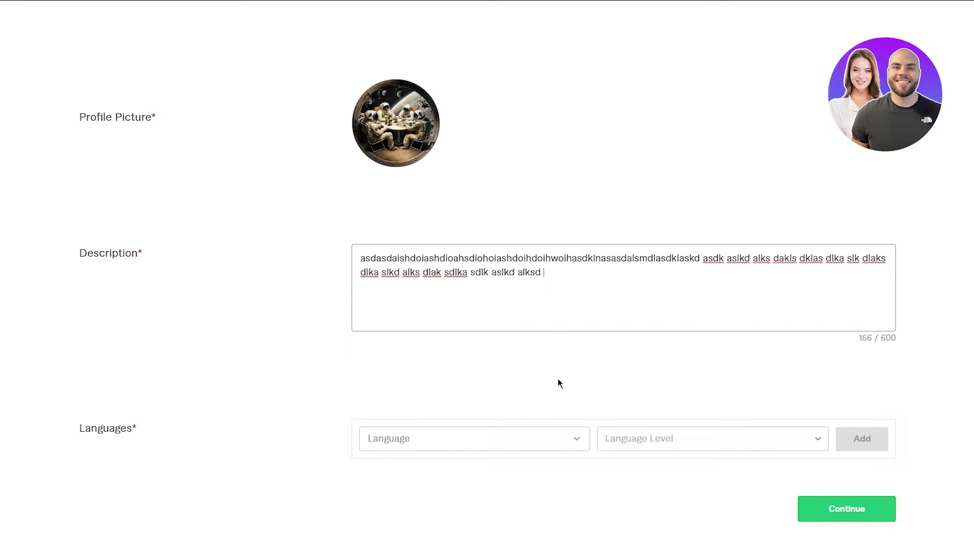
left_click(533, 449)
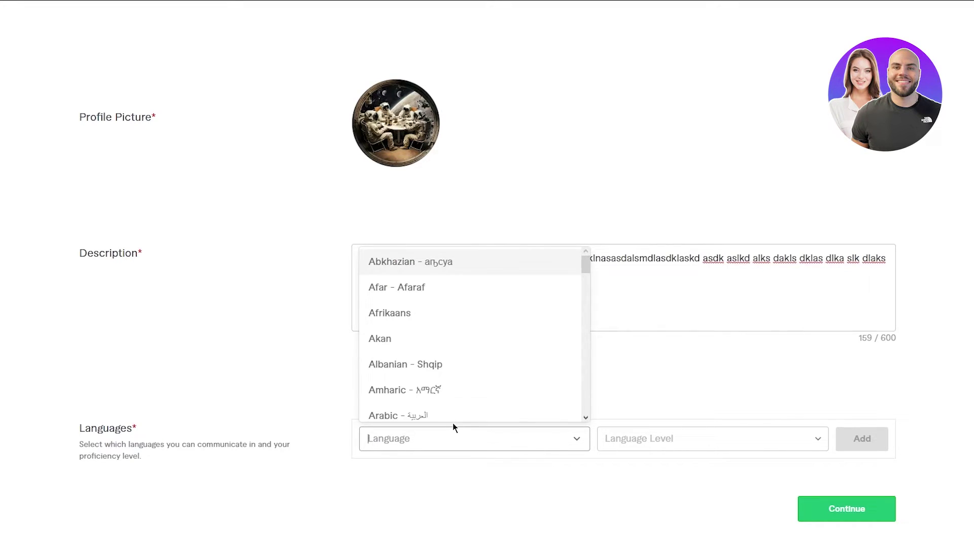
scroll(424, 334, "down", 15)
scroll(422, 333, "down", 15)
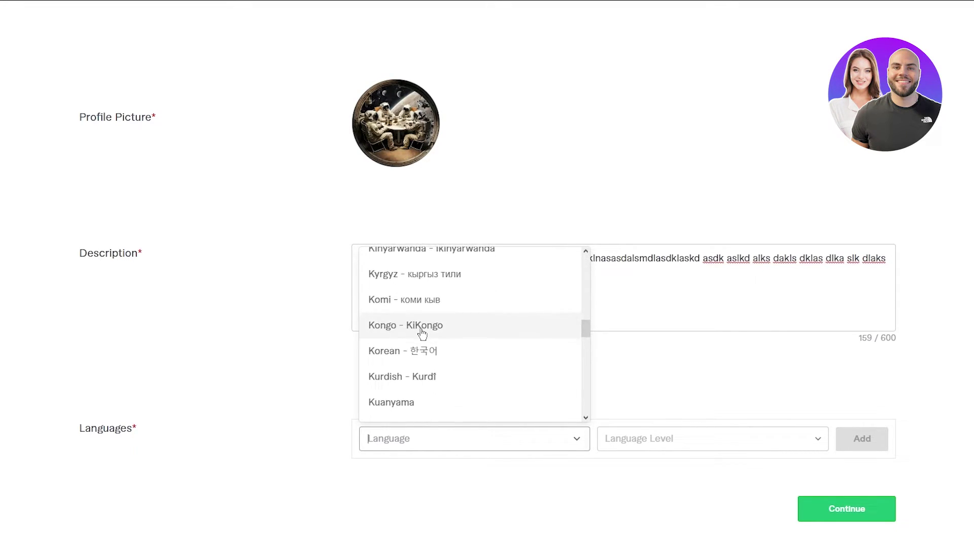
scroll(422, 333, "down", 15)
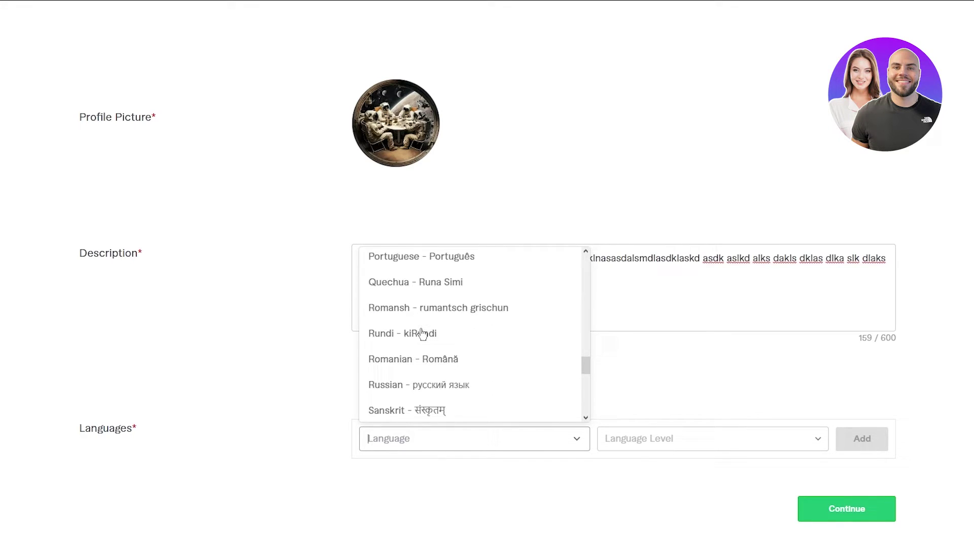
scroll(422, 333, "up", 15)
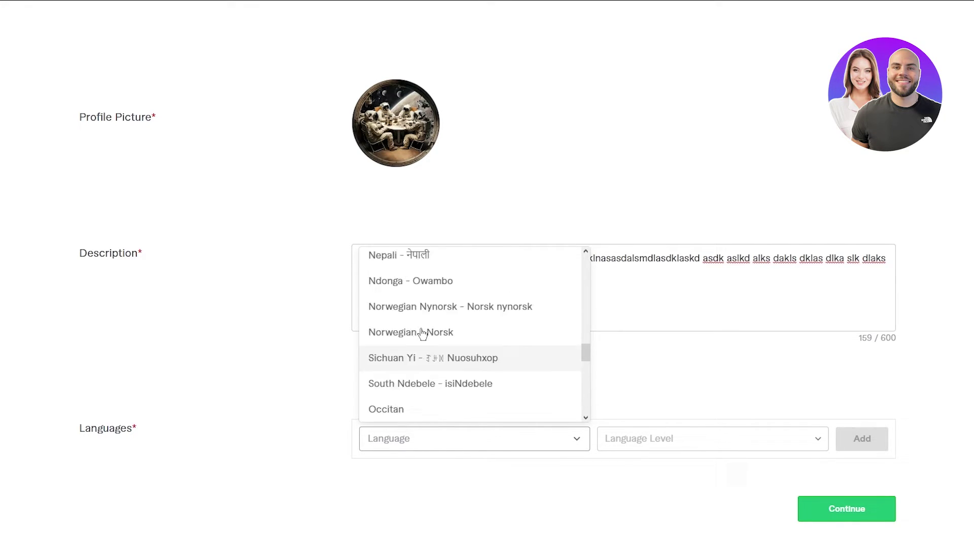
scroll(422, 333, "up", 10)
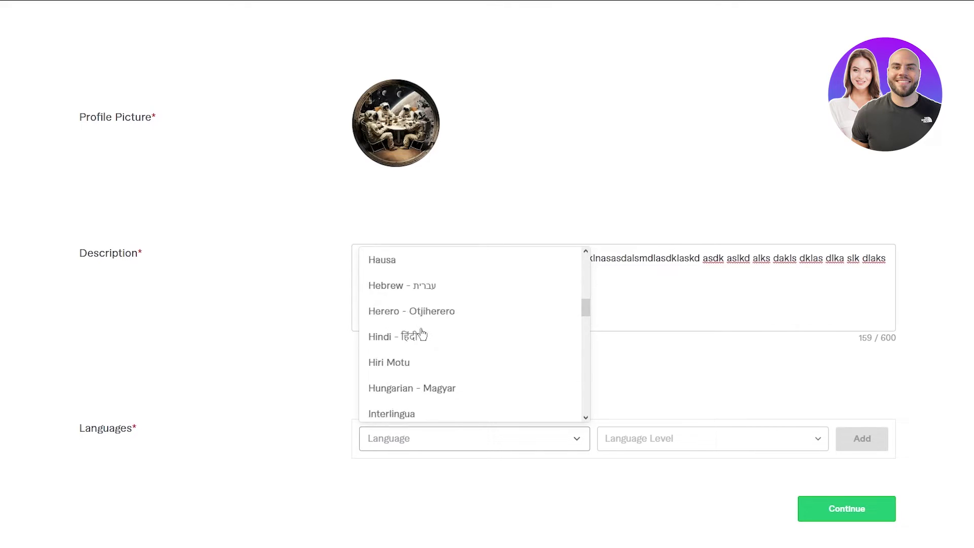
scroll(421, 333, "down", 6)
scroll(421, 333, "up", 8)
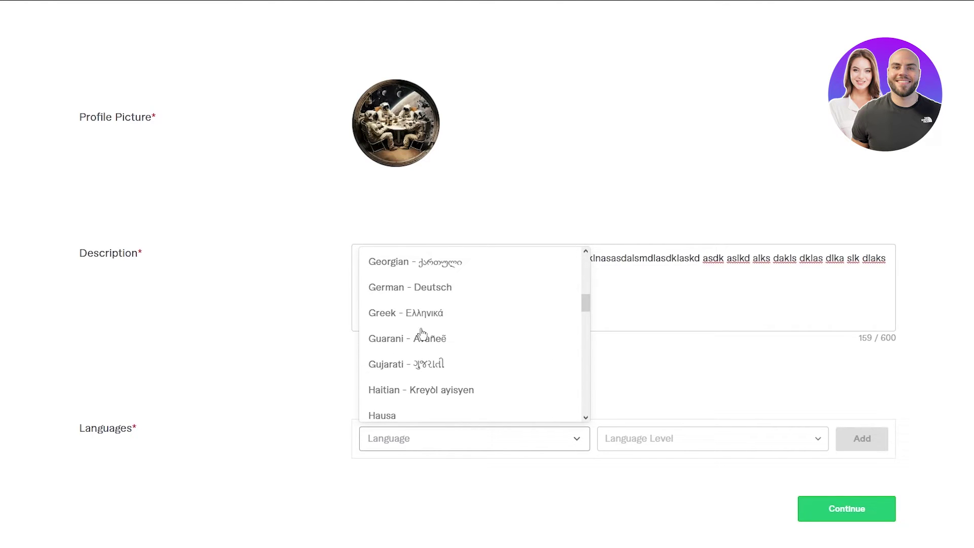
scroll(419, 279, "up", 4)
scroll(419, 277, "up", 3)
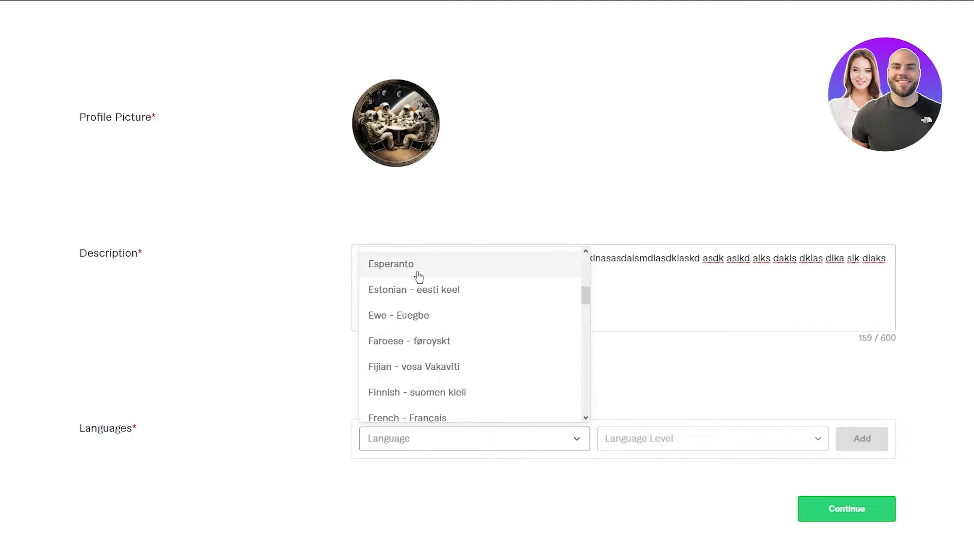
left_click(382, 327)
Set English to Native/Bilingual, add it to the languages, and try to continue
left_click(642, 438)
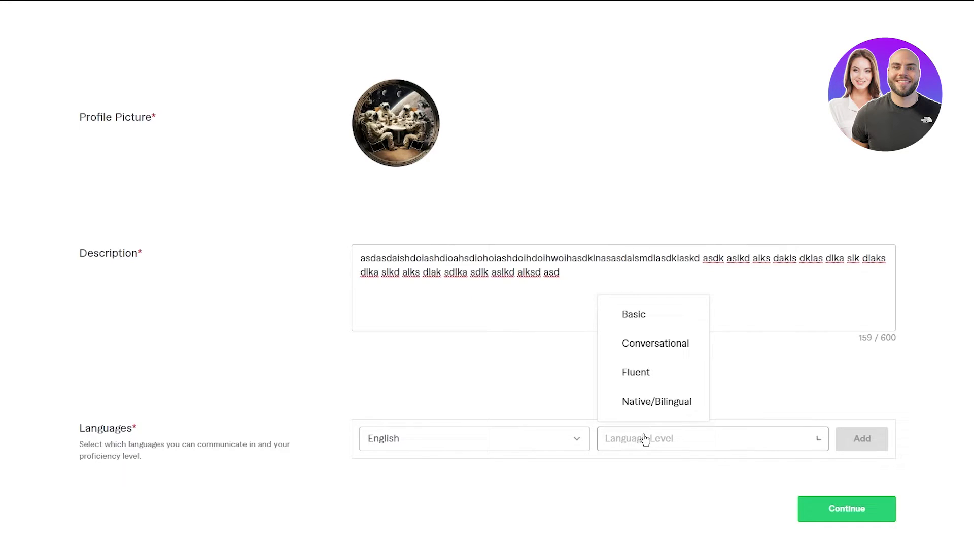
left_click(641, 413)
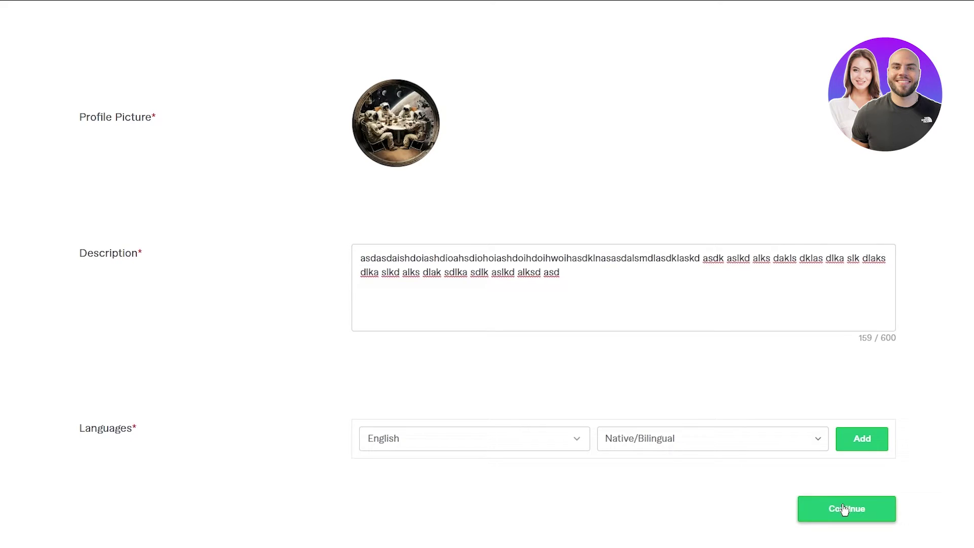
left_click(864, 445)
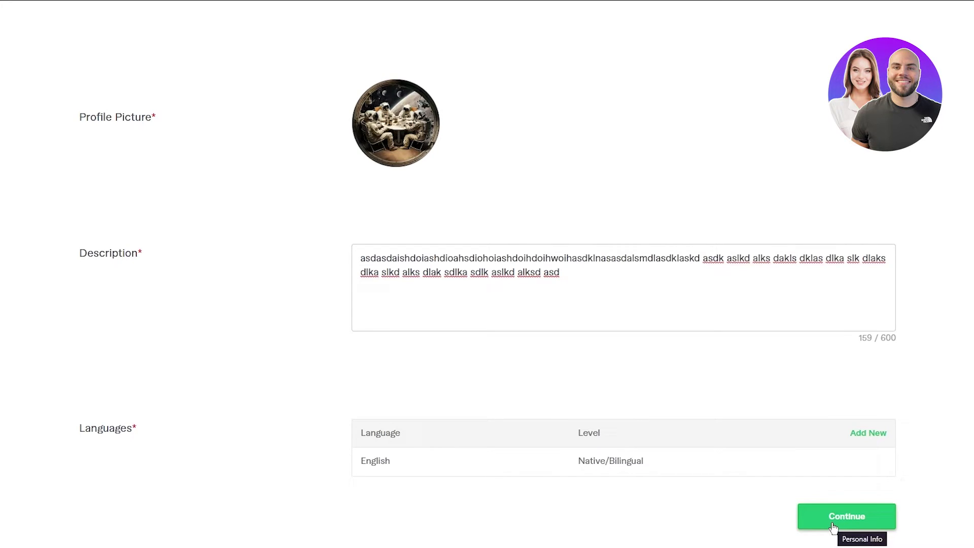
left_click(846, 516)
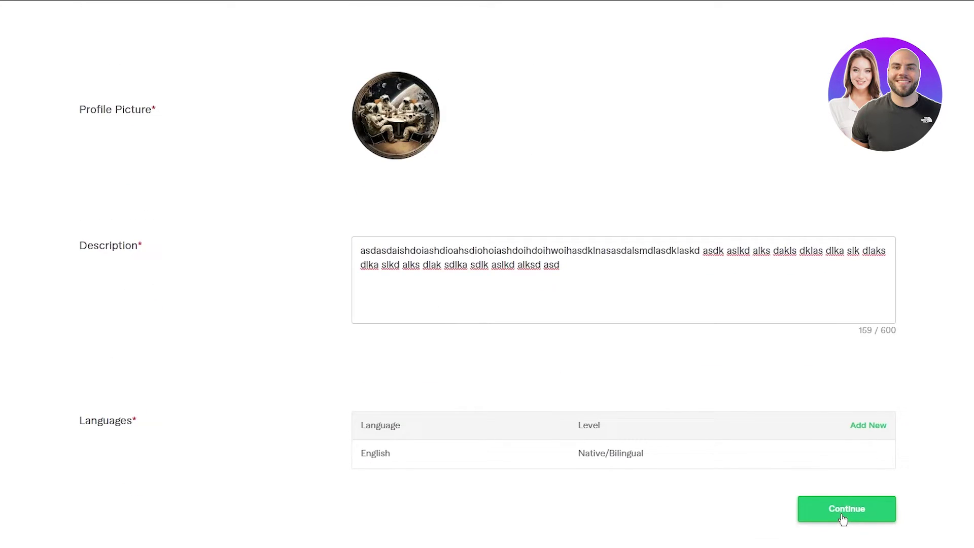
Continue to the Professional Info step and browse the Select Occupation dropdown
left_click(840, 519)
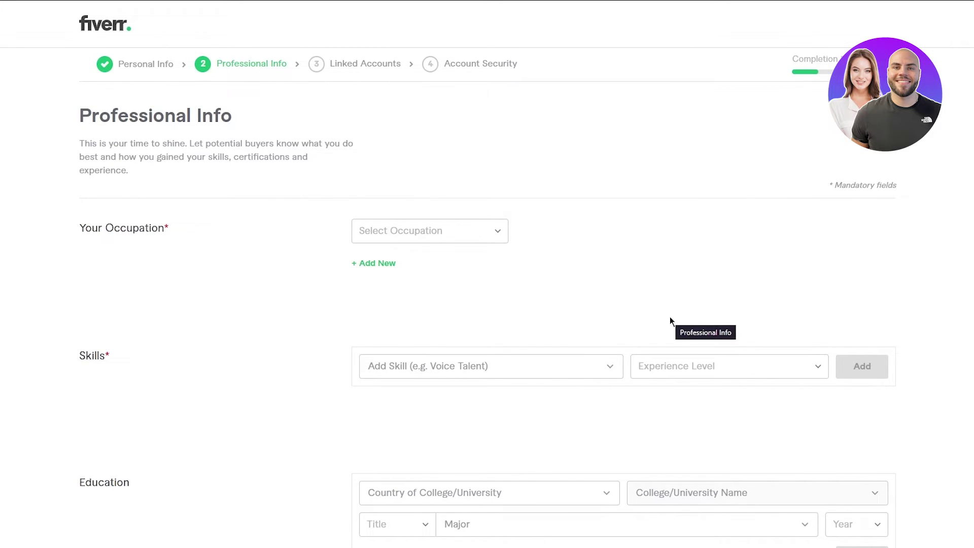
scroll(467, 155, "down", 8)
scroll(469, 135, "up", 8)
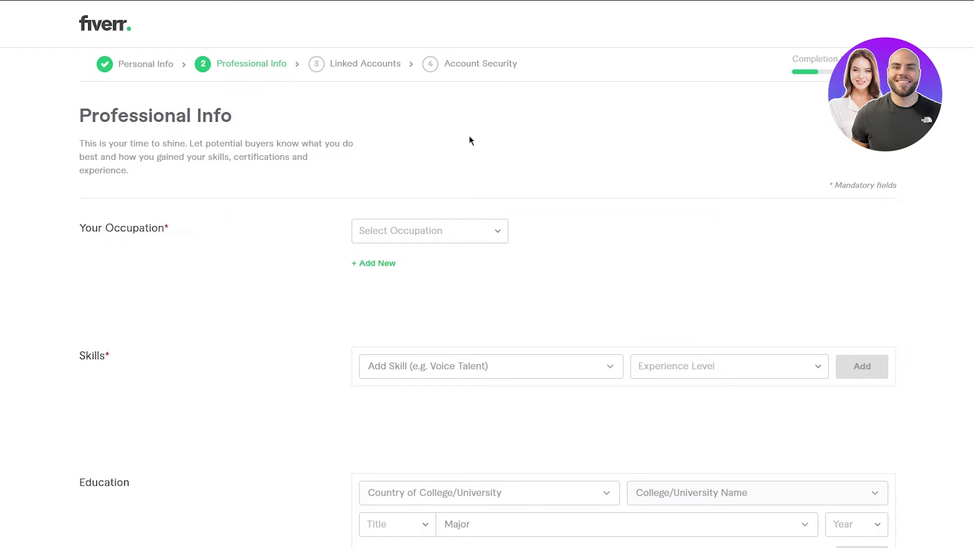
left_click(453, 231)
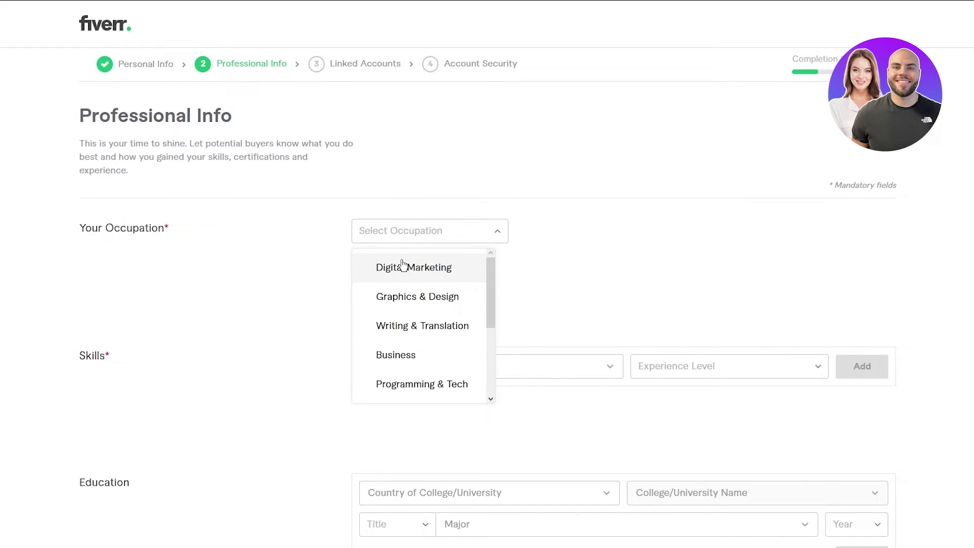
scroll(403, 264, "down", 3)
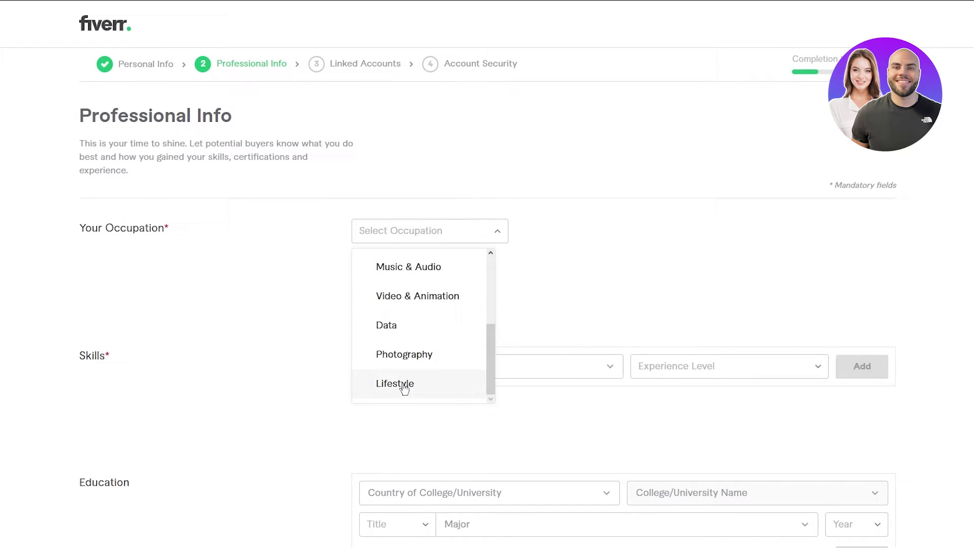
scroll(425, 328, "up", 4)
Choose Graphics & Design as the occupation with a From year of 2005
left_click(449, 299)
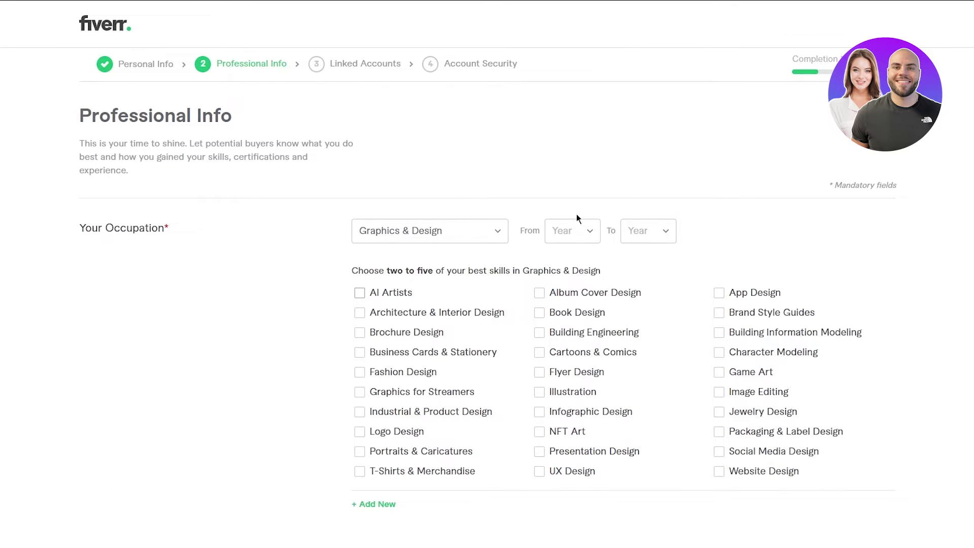
left_click(564, 240)
scroll(589, 355, "down", 9)
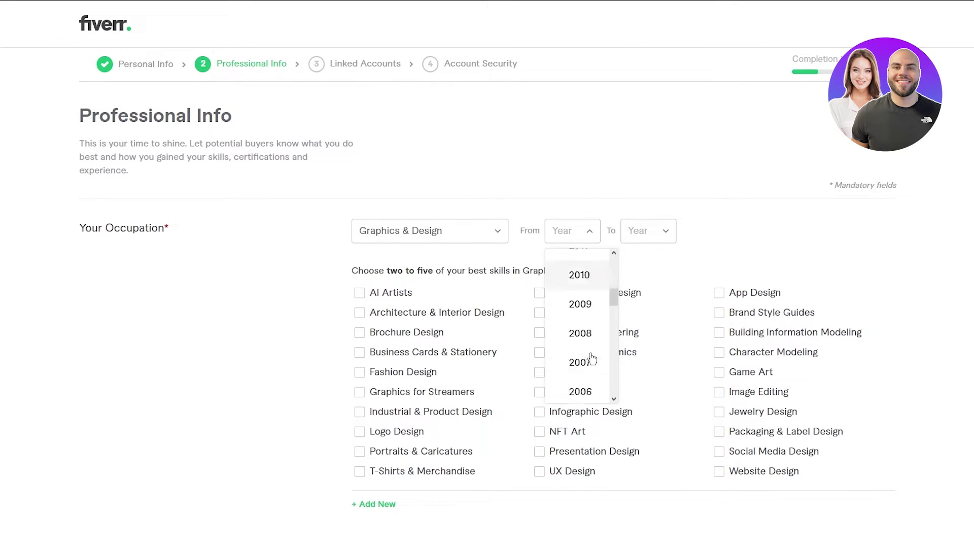
scroll(592, 358, "up", 2)
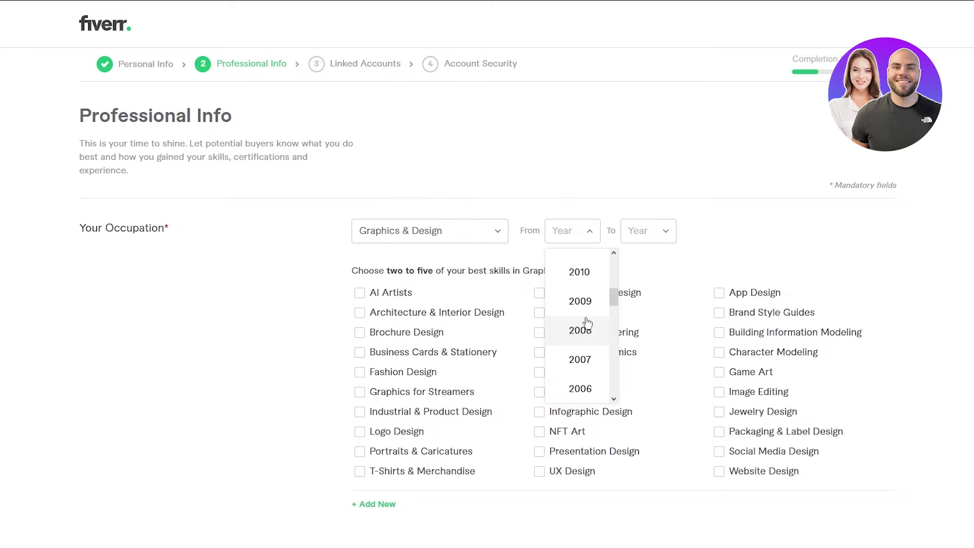
scroll(587, 323, "down", 1)
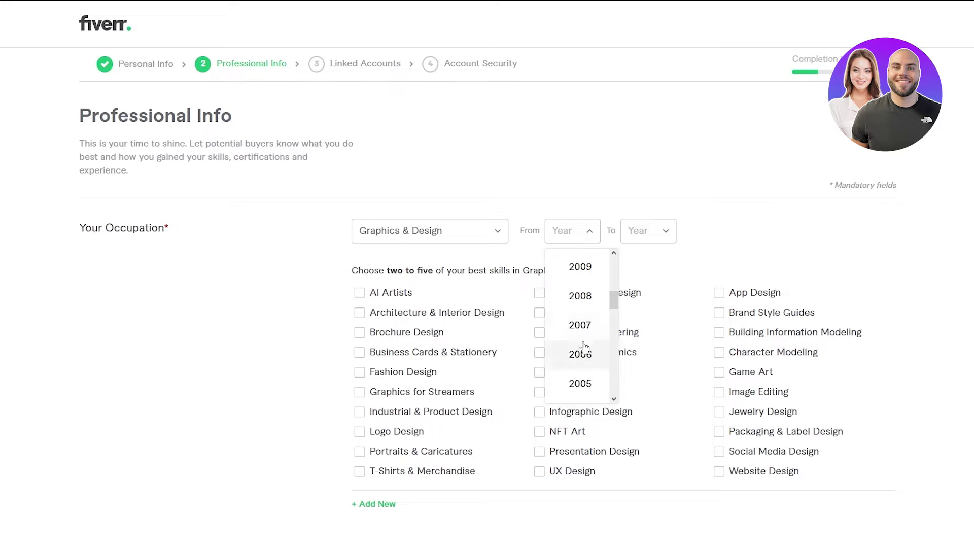
scroll(586, 357, "down", 1)
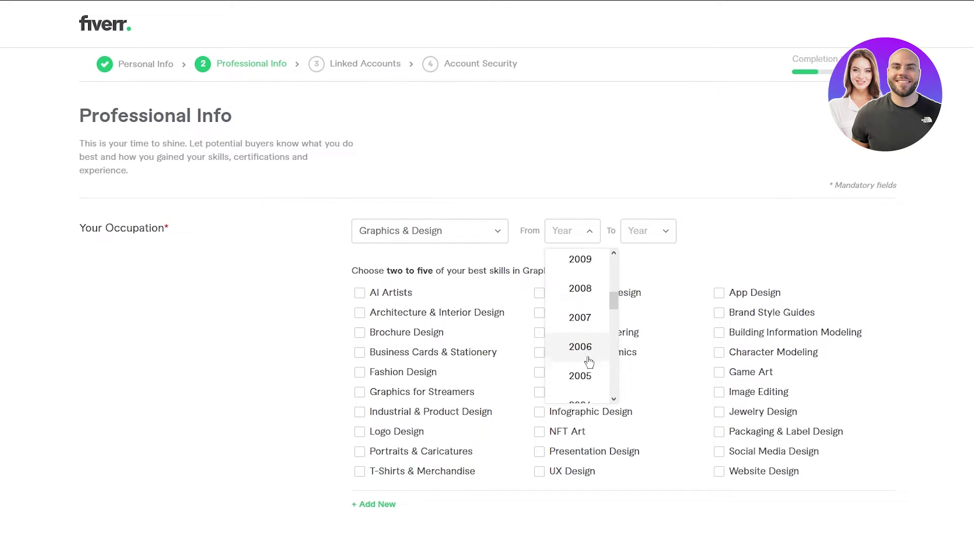
left_click(582, 345)
Set the To year to 2023 and correct the From year to 2013
left_click(651, 229)
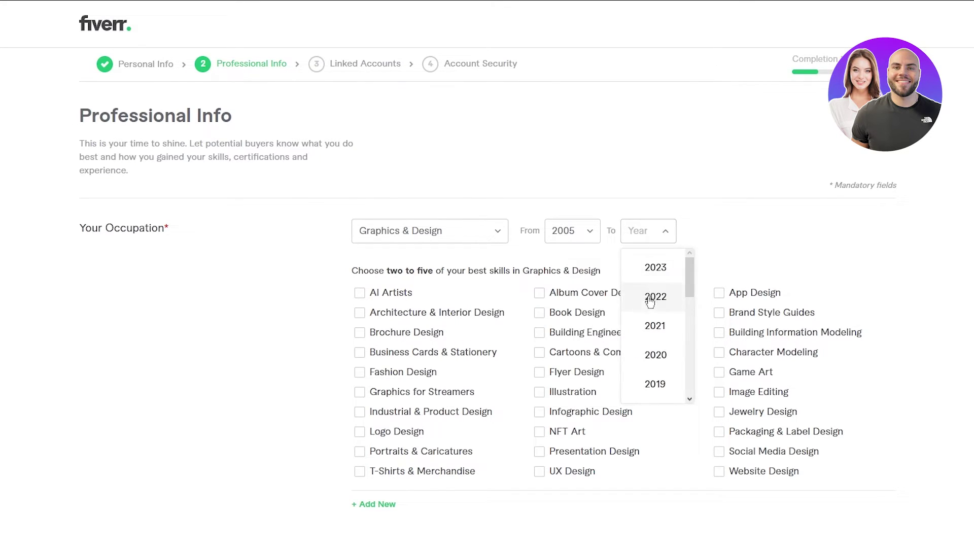
left_click(655, 270)
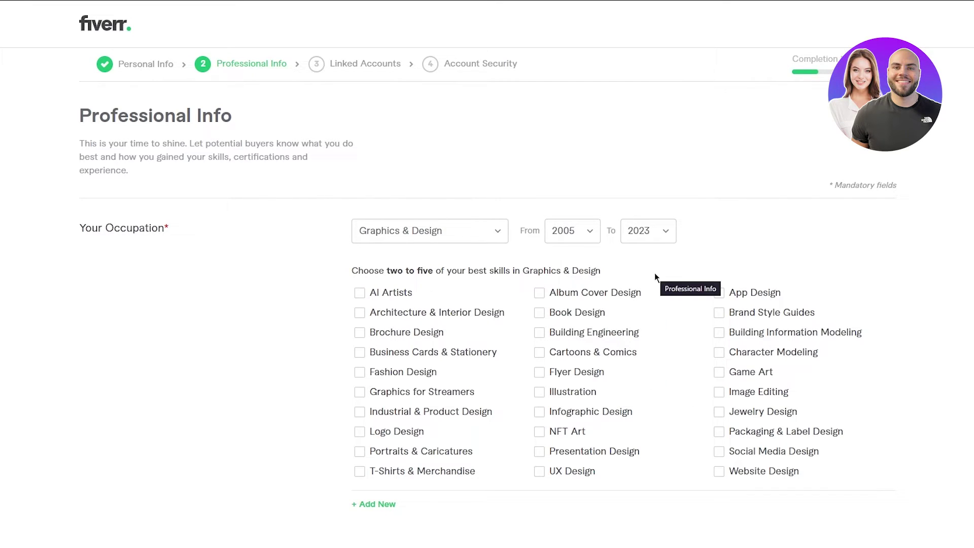
left_click(576, 229)
scroll(577, 299, "up", 5)
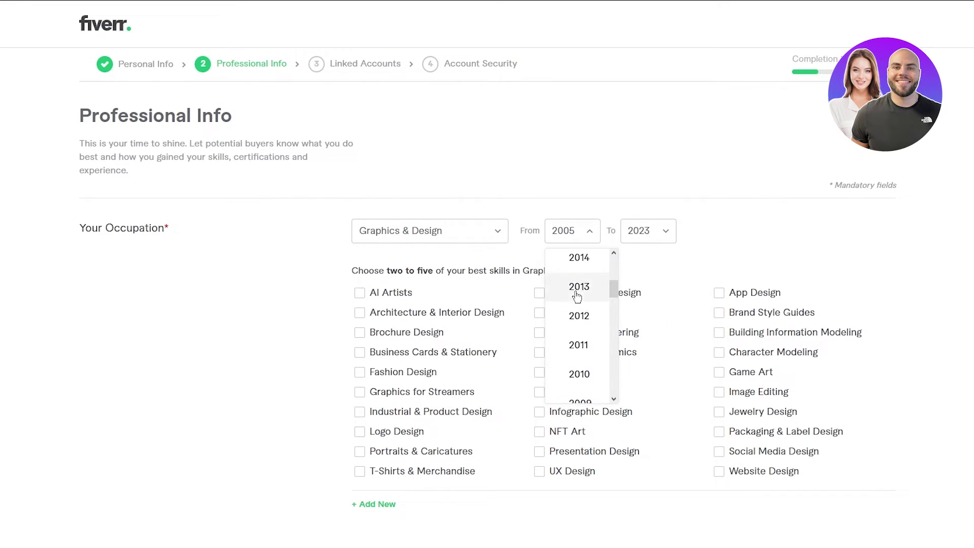
left_click(584, 306)
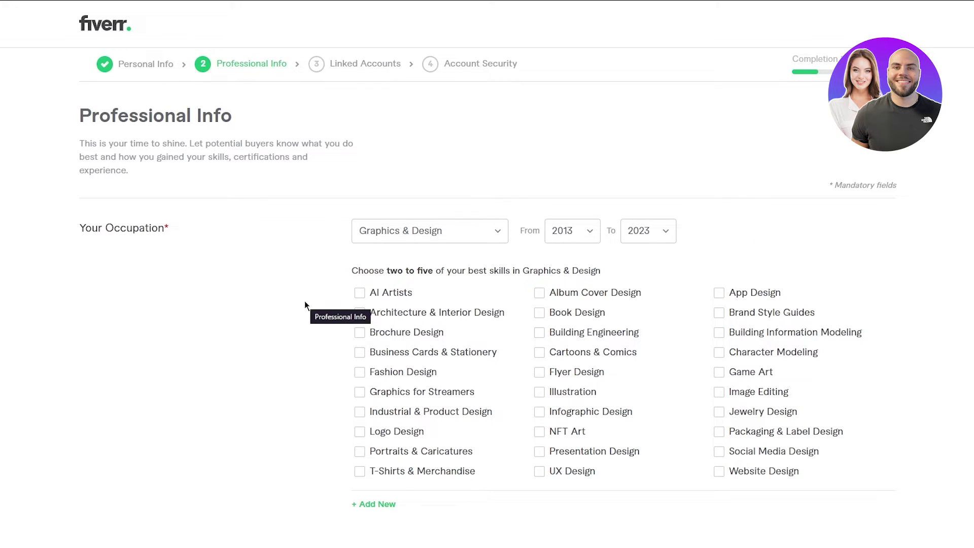
left_click_drag(304, 300, 329, 237)
Tick AI Artists, UX Design, T-Shirts & Merchandise, Graphics for Streamers and Website Design
left_click(288, 294)
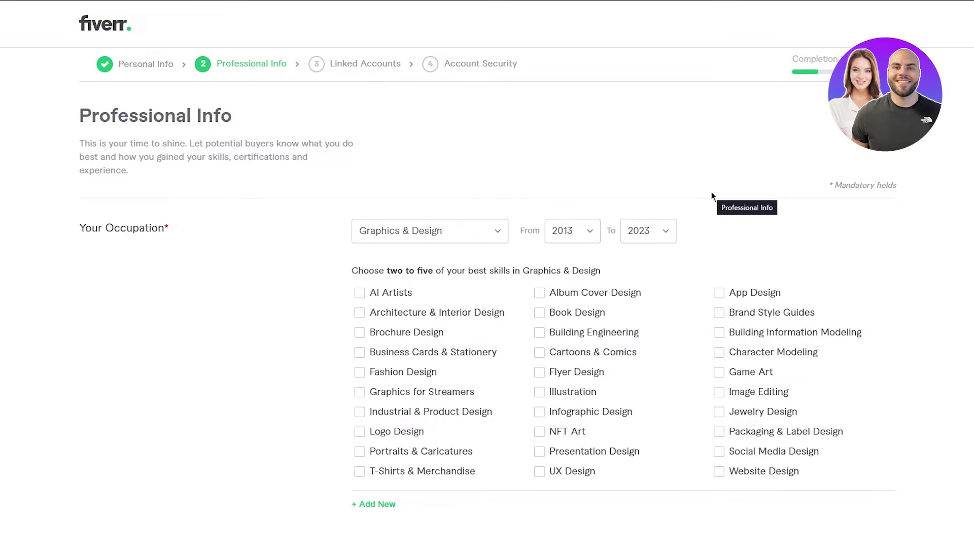
left_click(359, 293)
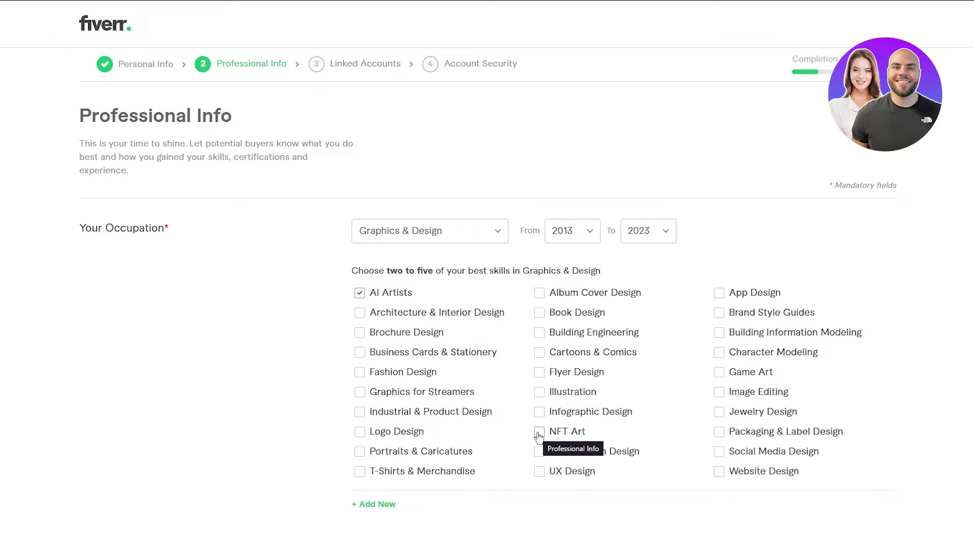
left_click(540, 471)
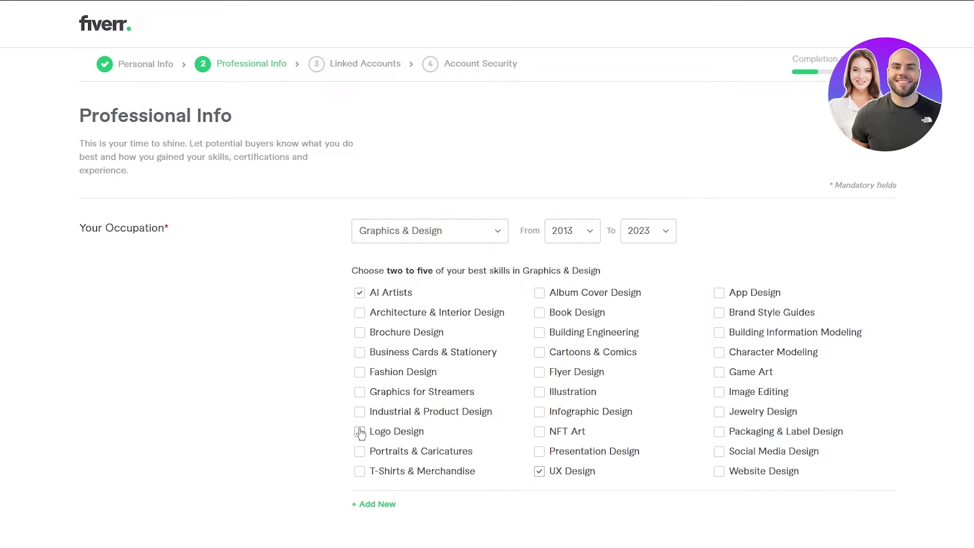
left_click(360, 472)
left_click(360, 392)
left_click(720, 471)
scroll(659, 437, "down", 4)
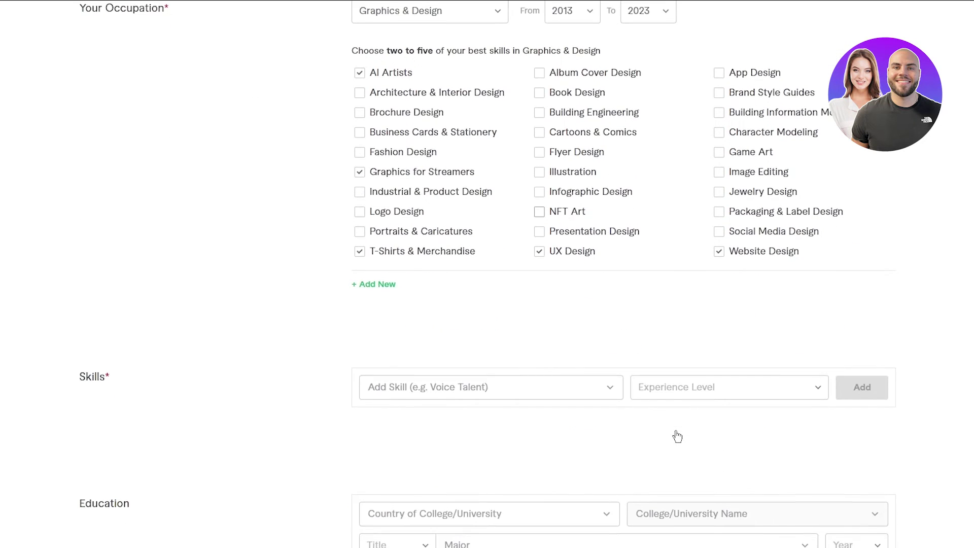
Add the skill Photoshop design at Expert level
scroll(676, 435, "down", 1)
scroll(400, 349, "down", 2)
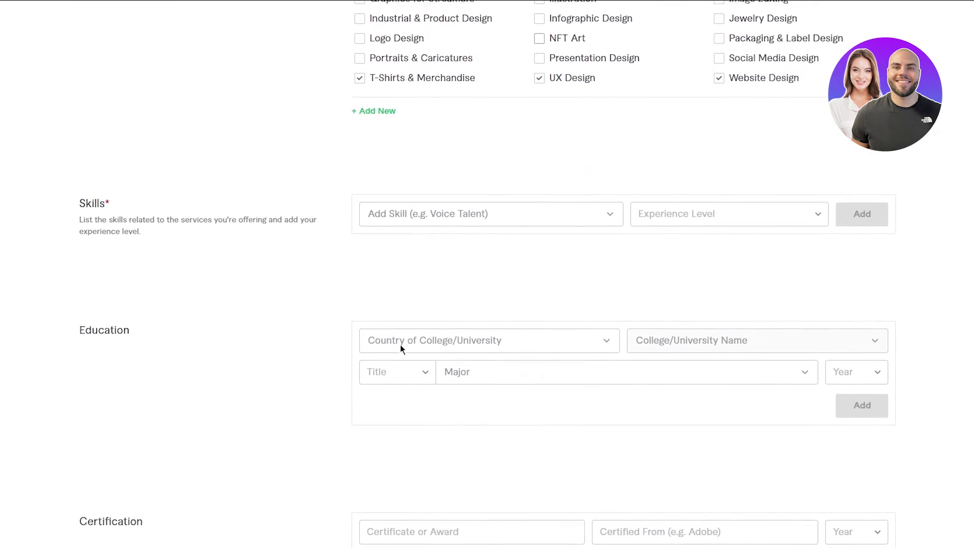
left_click(475, 222)
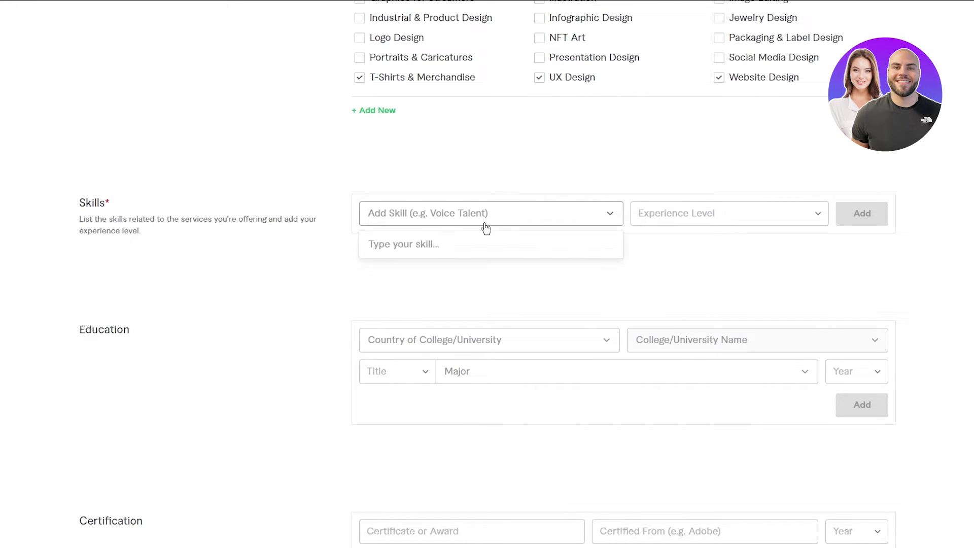
type("photo")
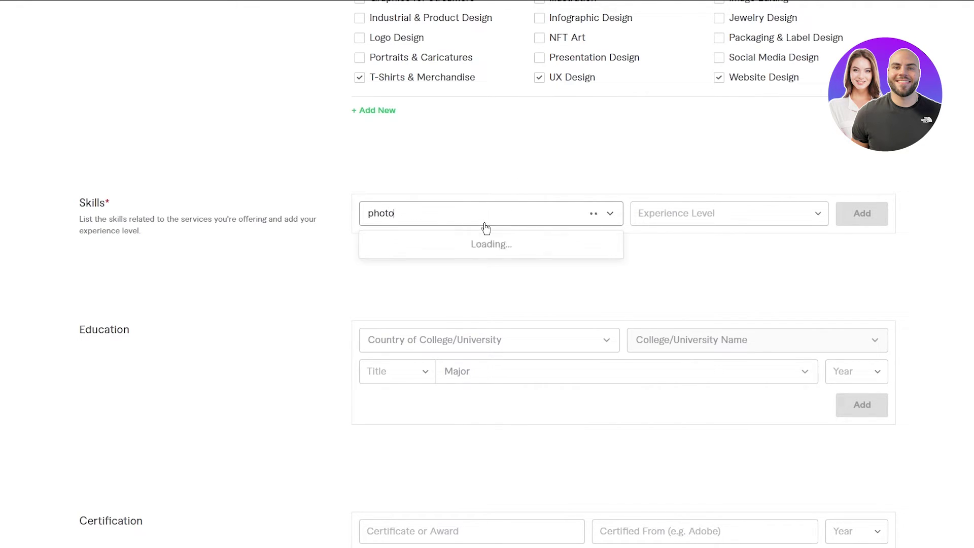
type("sho")
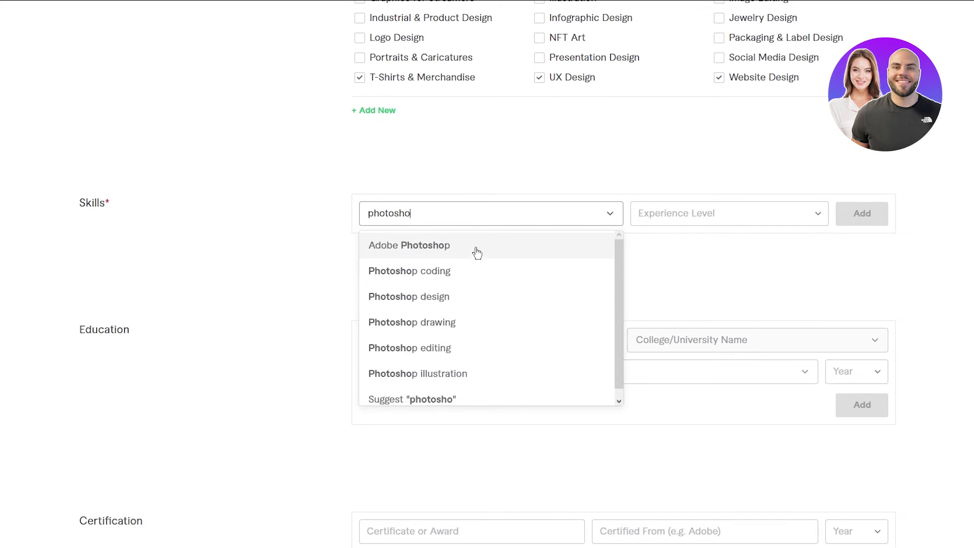
left_click(457, 298)
left_click(657, 219)
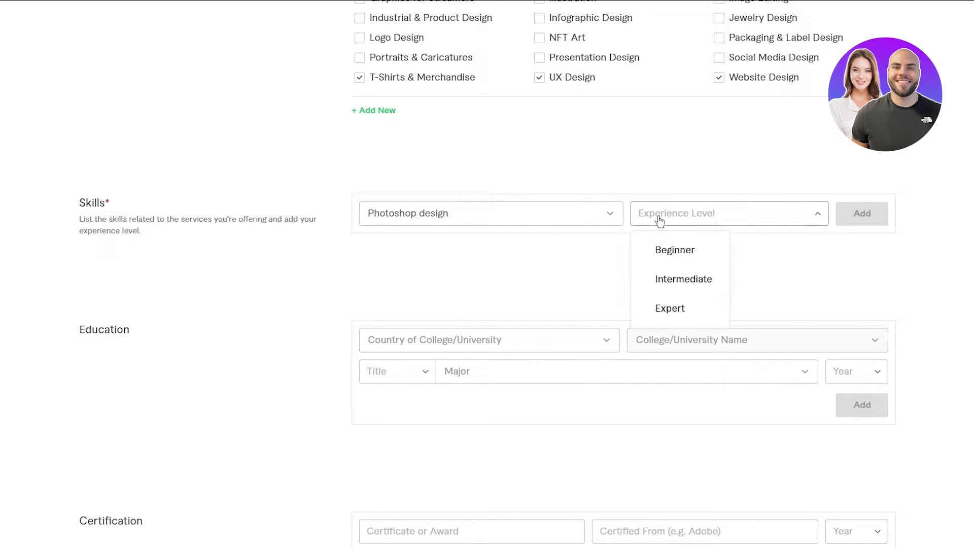
left_click(660, 315)
left_click(857, 212)
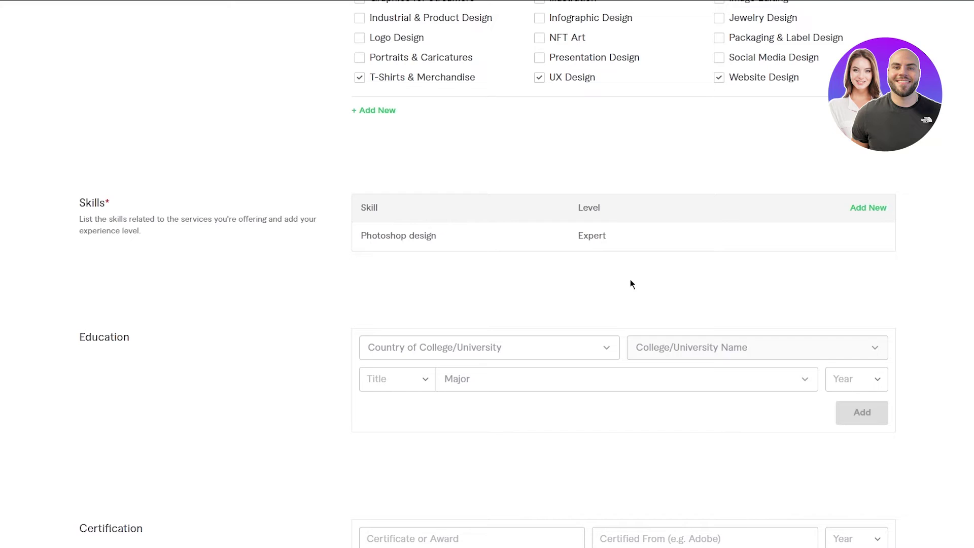
Add a second skill, Adobe Illustrator, at Expert level
left_click(864, 212)
left_click(476, 223)
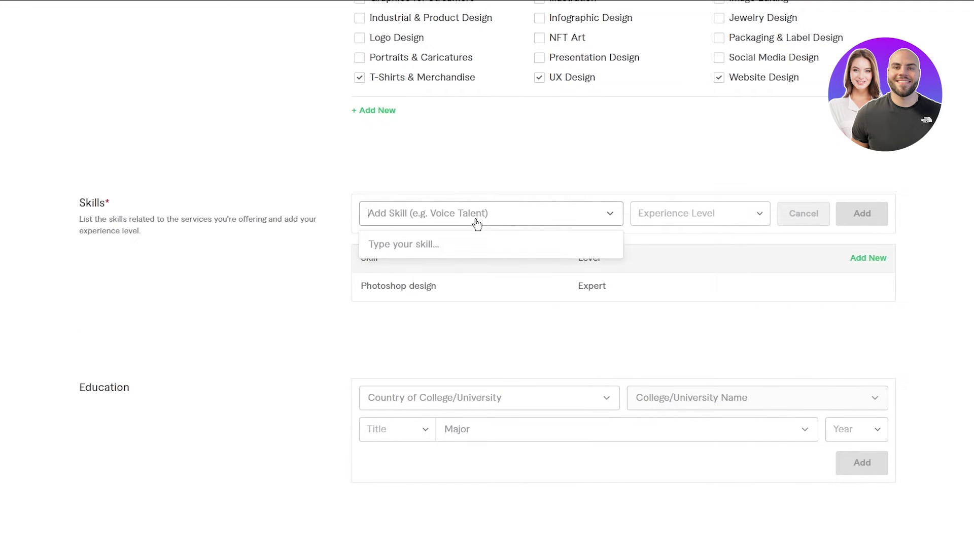
type("illus")
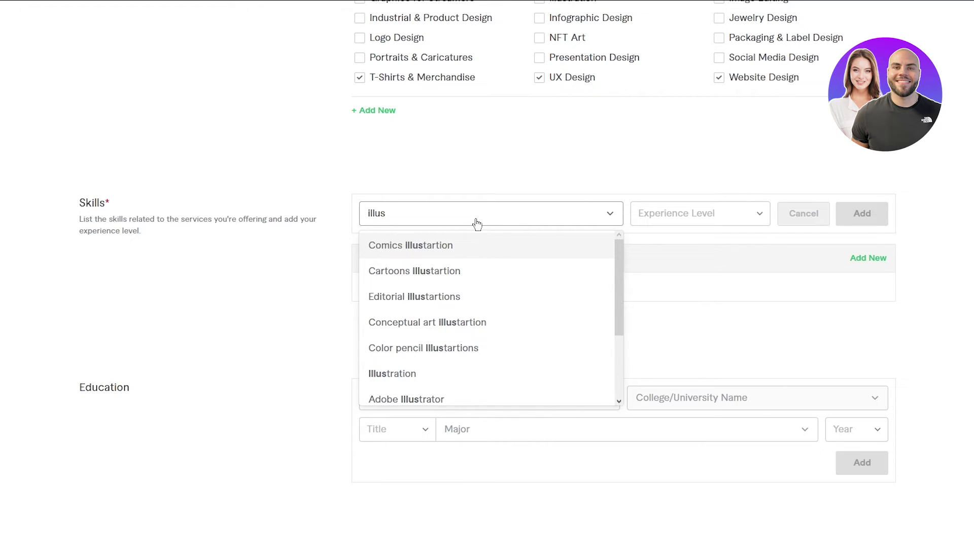
type("trat")
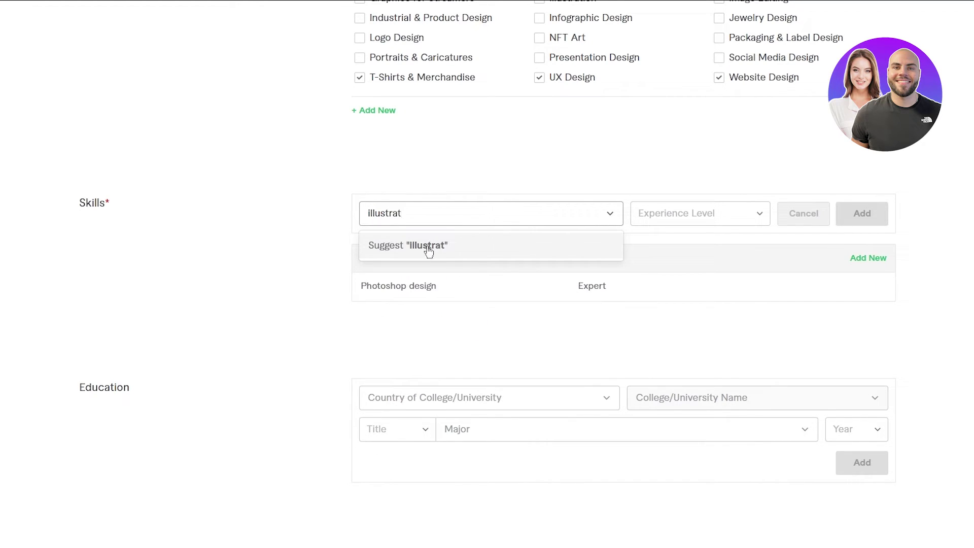
key("BackSpace")
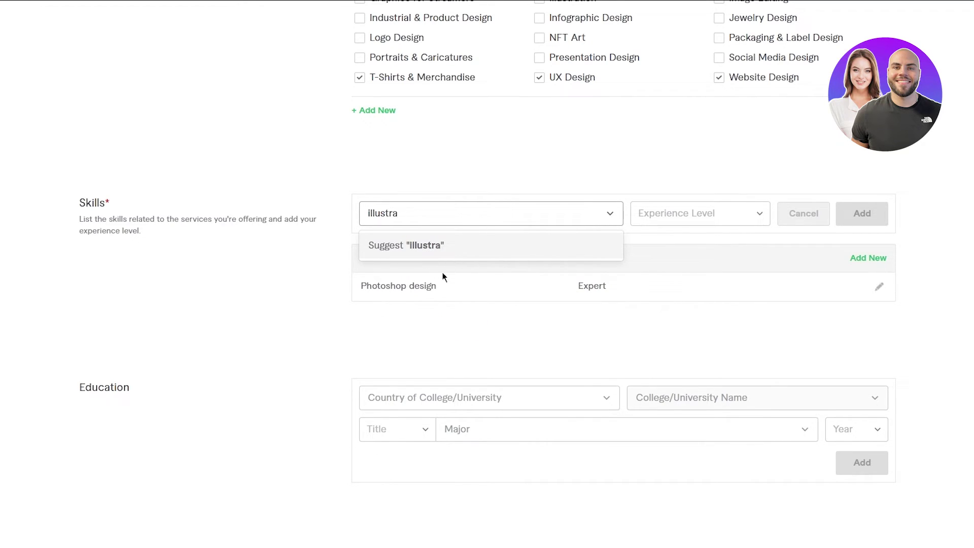
key("BackSpace")
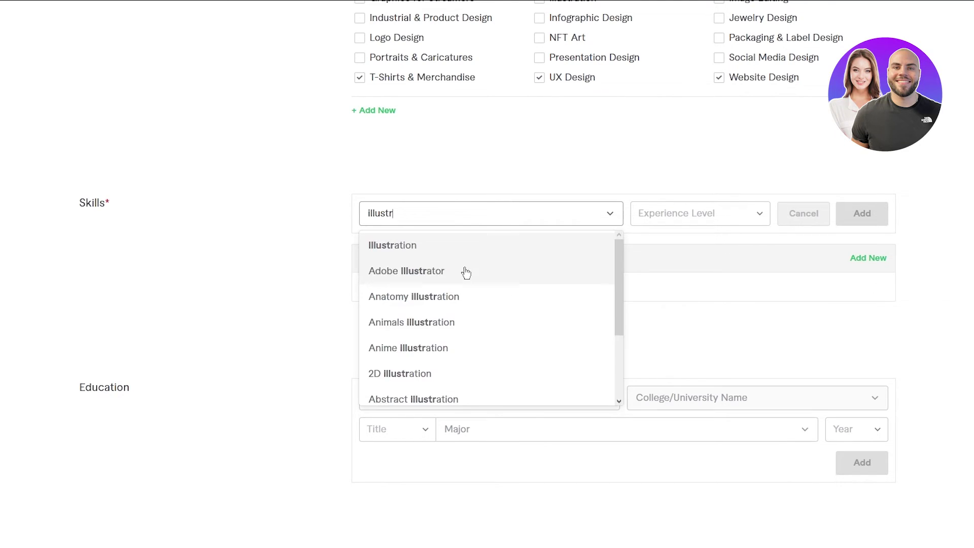
left_click(437, 271)
left_click(679, 223)
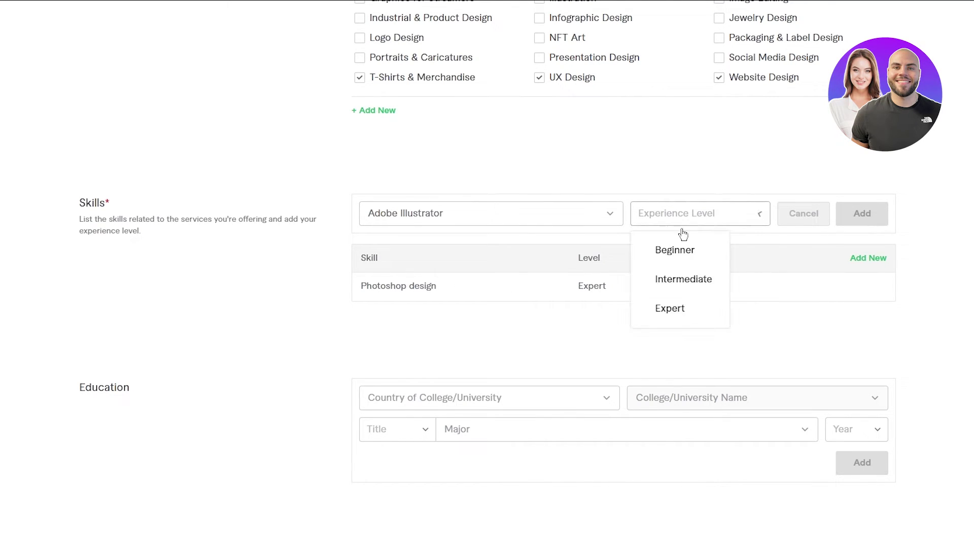
left_click(651, 305)
left_click(862, 213)
scroll(794, 228, "down", 2)
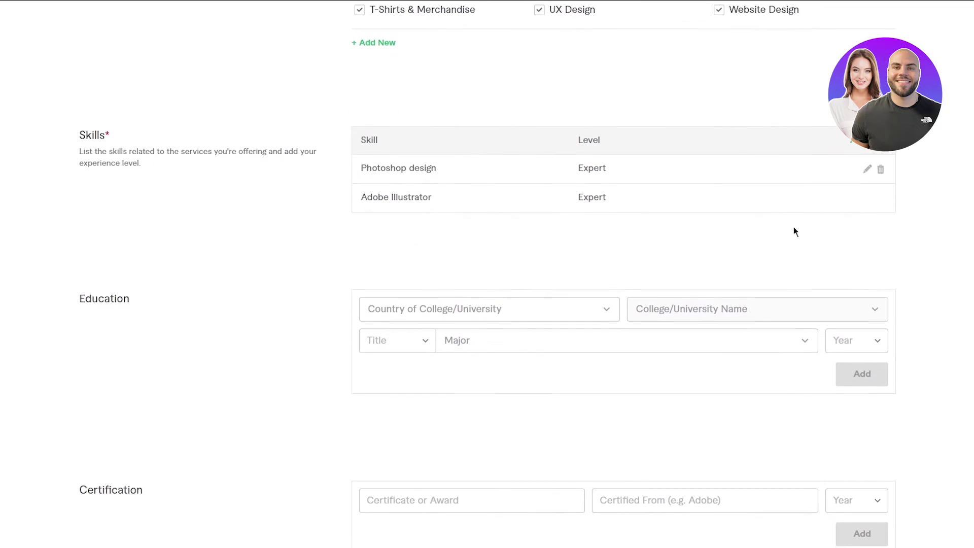
scroll(793, 232, "down", 2)
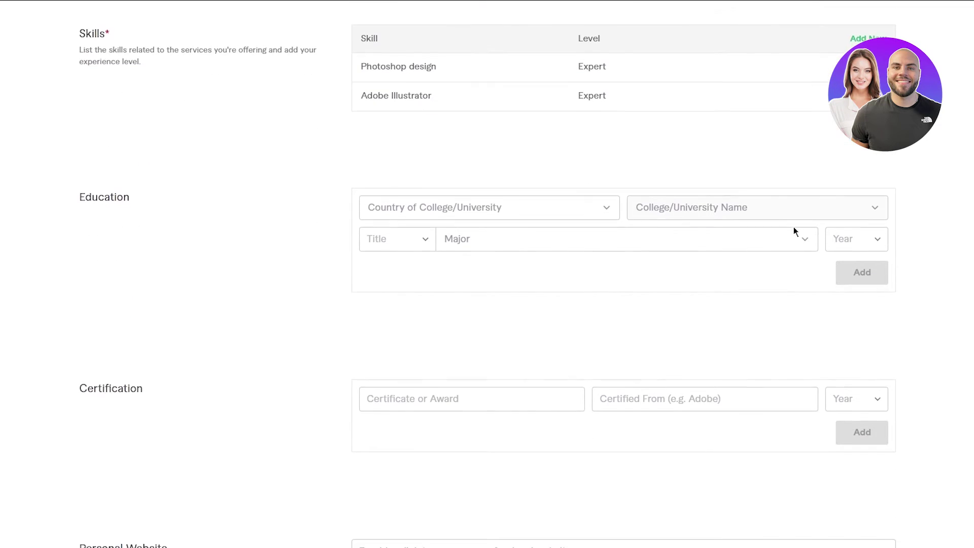
left_click(591, 213)
left_click(592, 162)
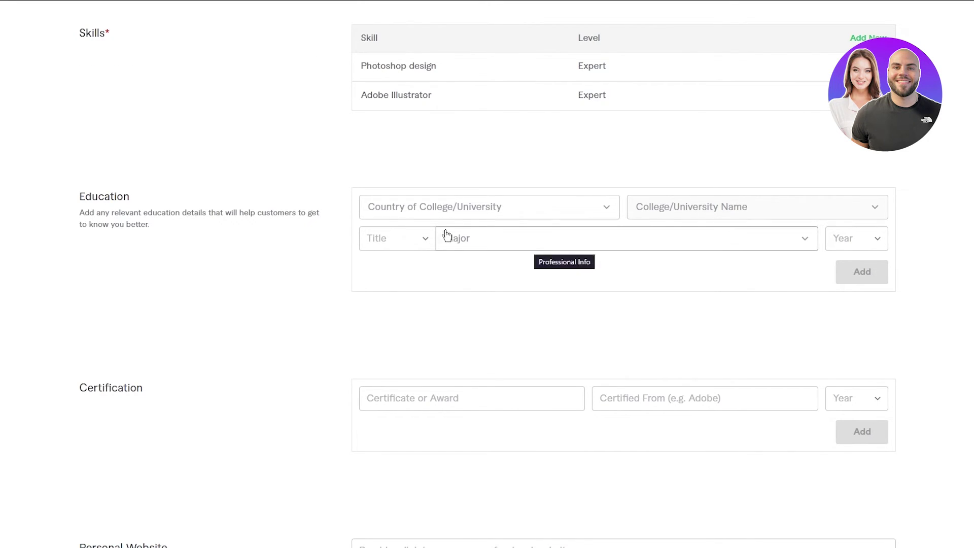
scroll(133, 215, "down", 3)
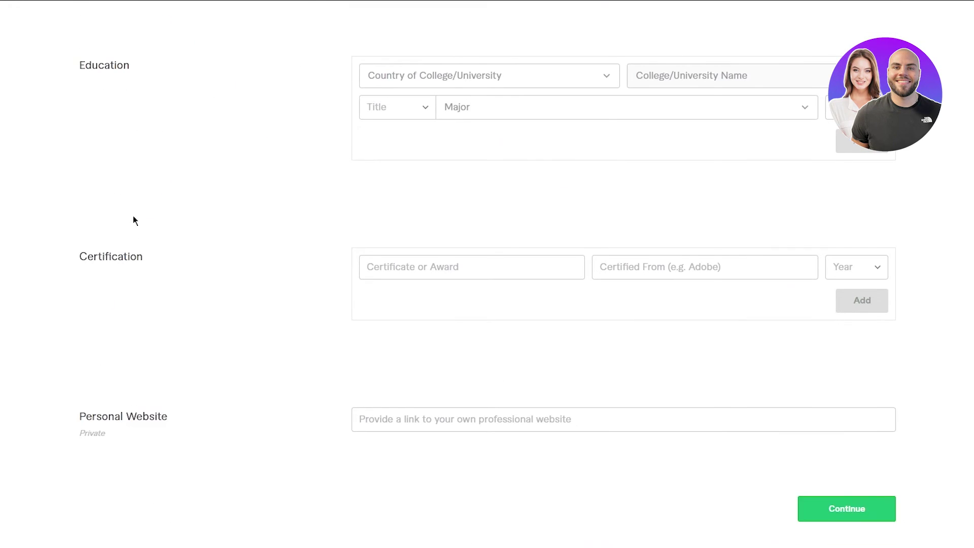
scroll(133, 215, "up", 10)
scroll(134, 219, "down", 12)
Continue to the Linked Accounts page listing Google, Facebook, Twitter, Dribbble and Vimeo
left_click(846, 509)
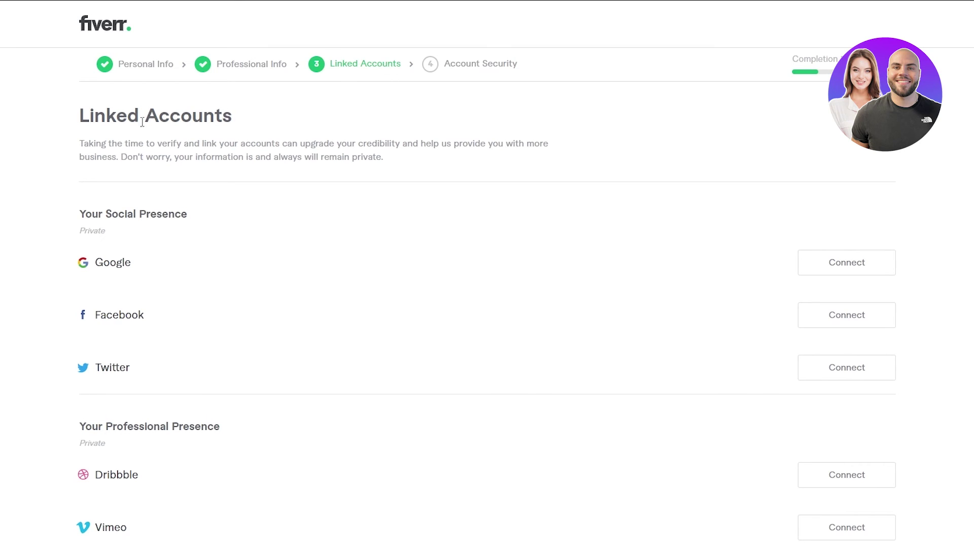
scroll(80, 162, "down", 2)
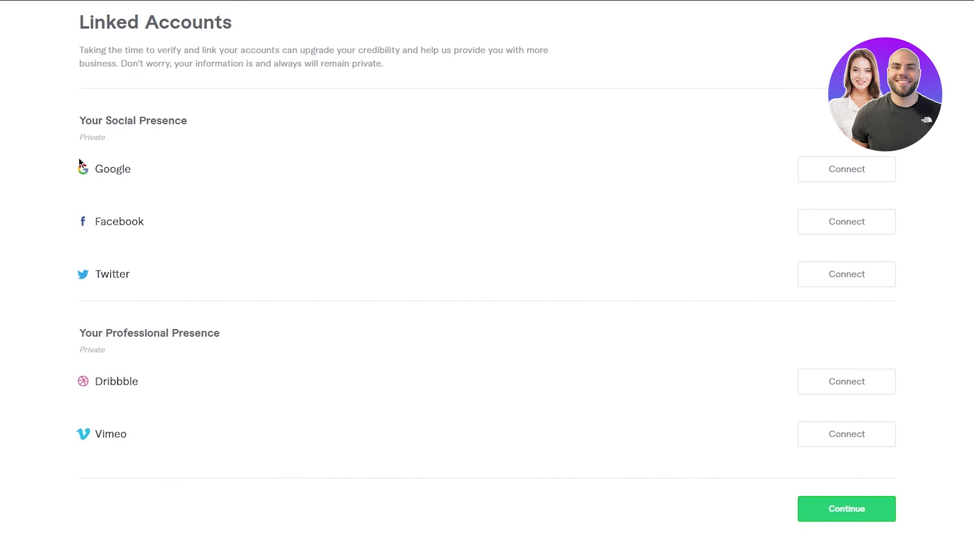
scroll(121, 180, "up", 2)
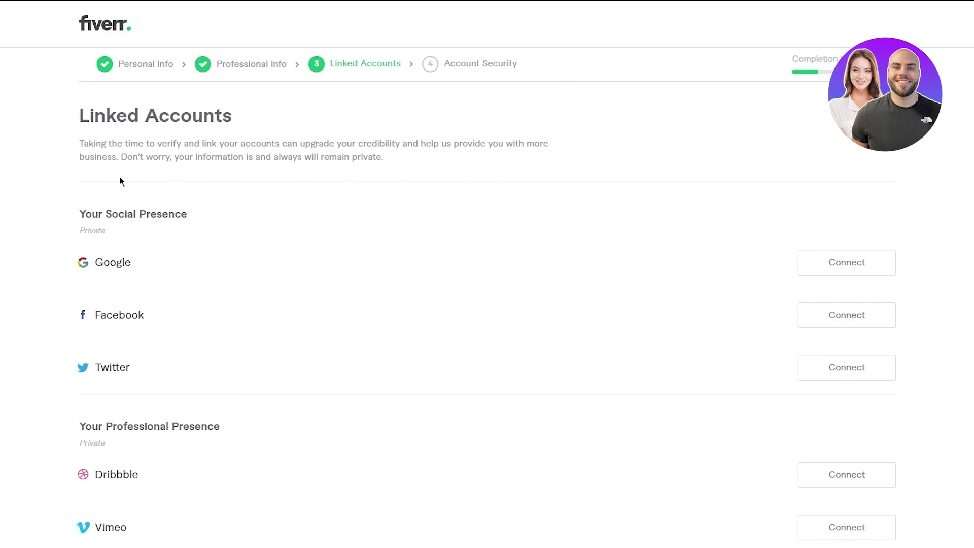